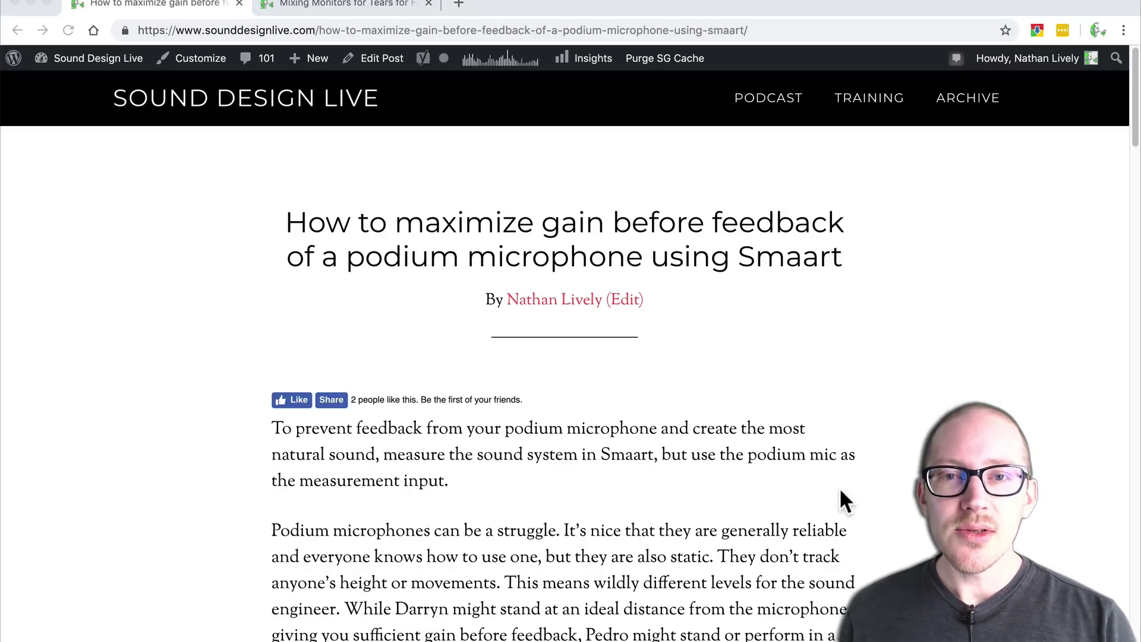
Switch to X32-Edit and open the FX 5 Dual GEQ editor.
key("super+Tab")
left_click(574, 351)
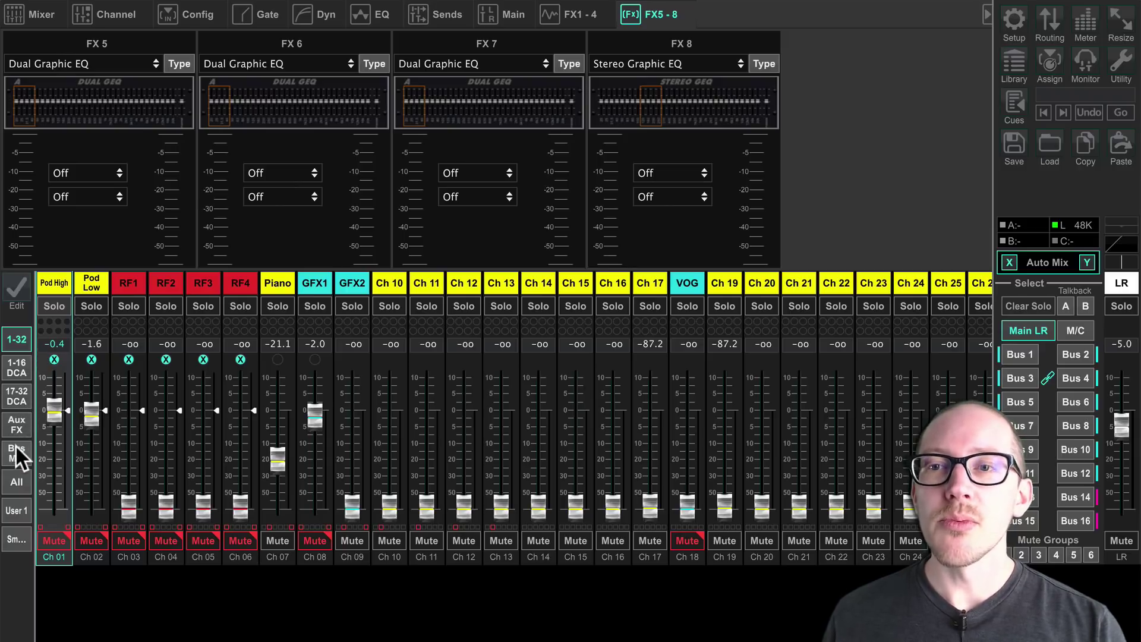
left_click(113, 108)
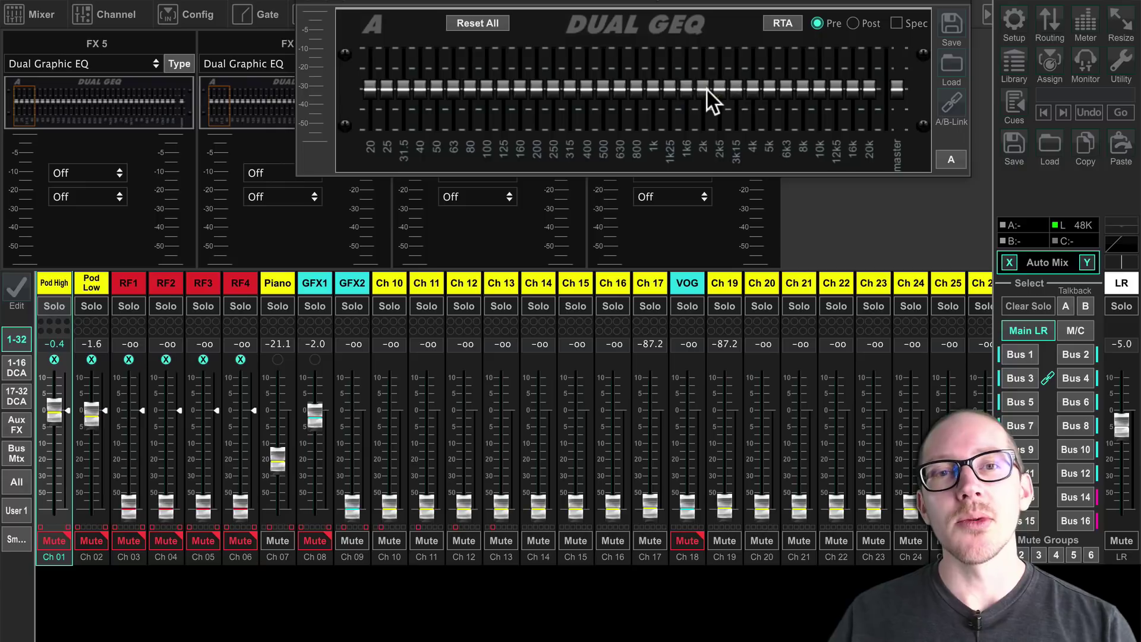
Cut the 160 Hz, 200, 250, 500, 1k, 1k6 and 2k bands to about -5.5 dB, then reset all bands flat.
mouse_move(689, 88)
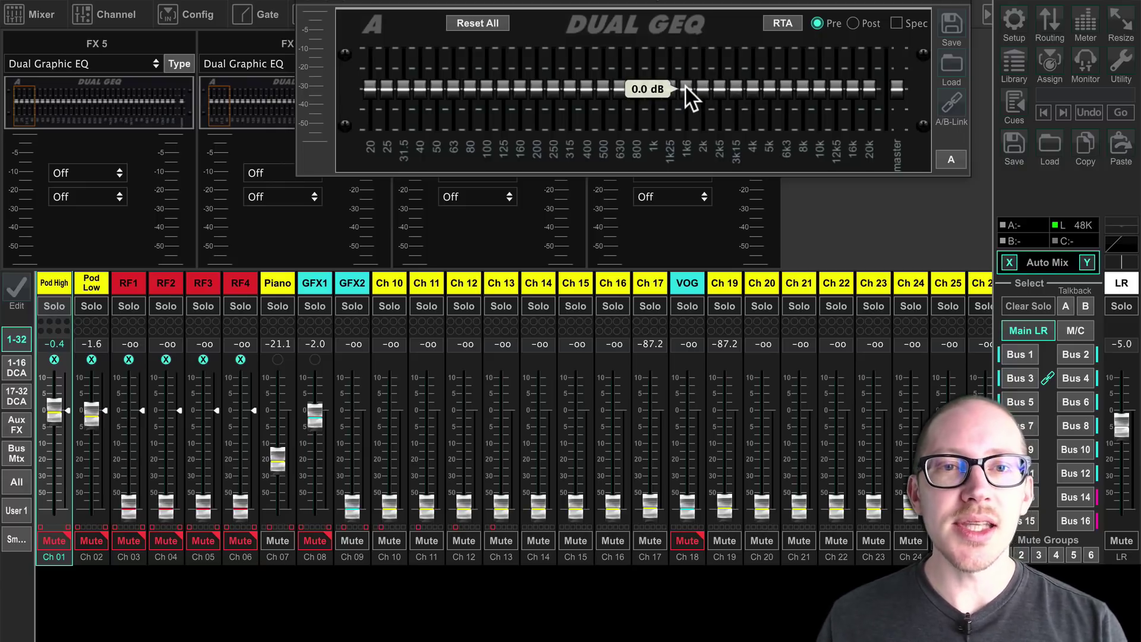
left_click_drag(686, 86, 687, 125)
left_click_drag(650, 88, 644, 134)
left_click_drag(607, 90, 625, 137)
mouse_move(534, 87)
left_click_drag(535, 86, 521, 127)
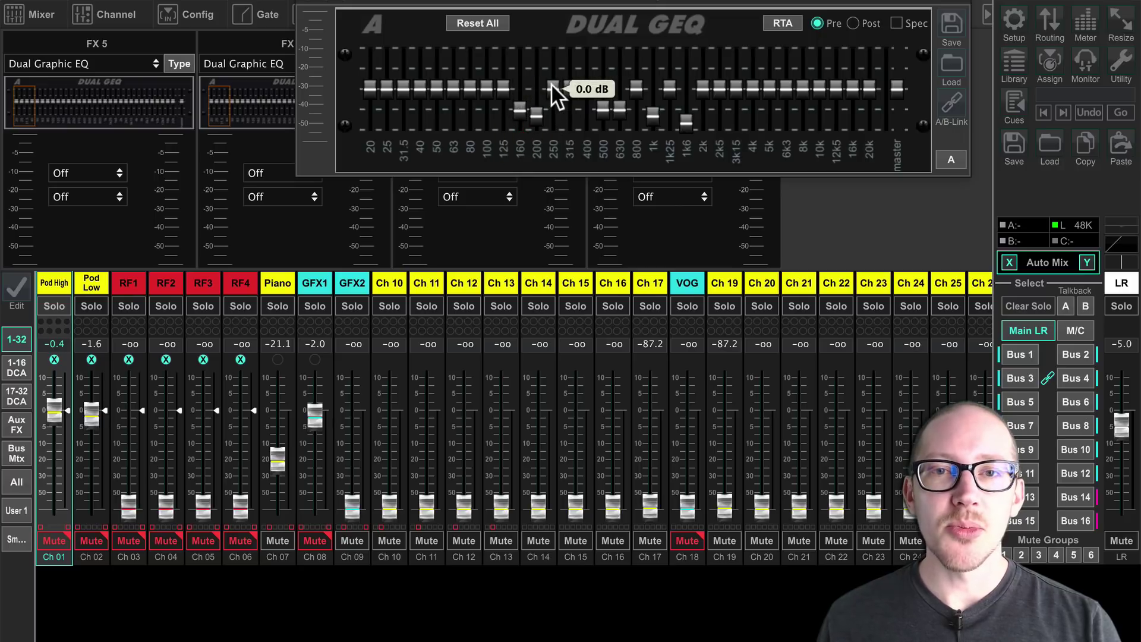
left_click_drag(551, 86, 558, 126)
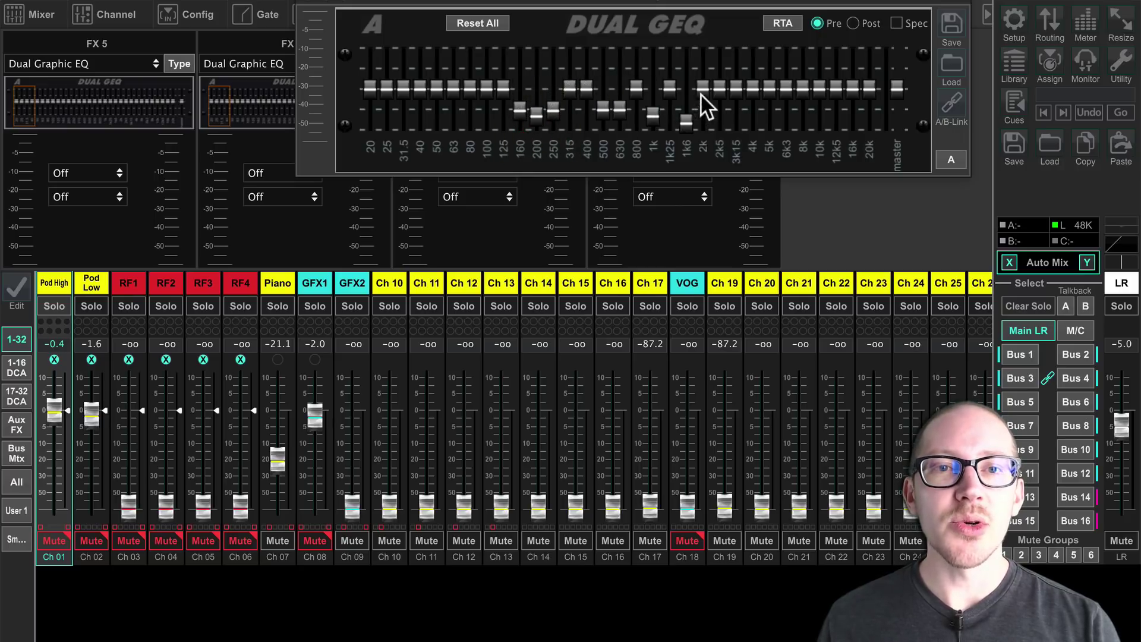
left_click_drag(704, 88, 704, 145)
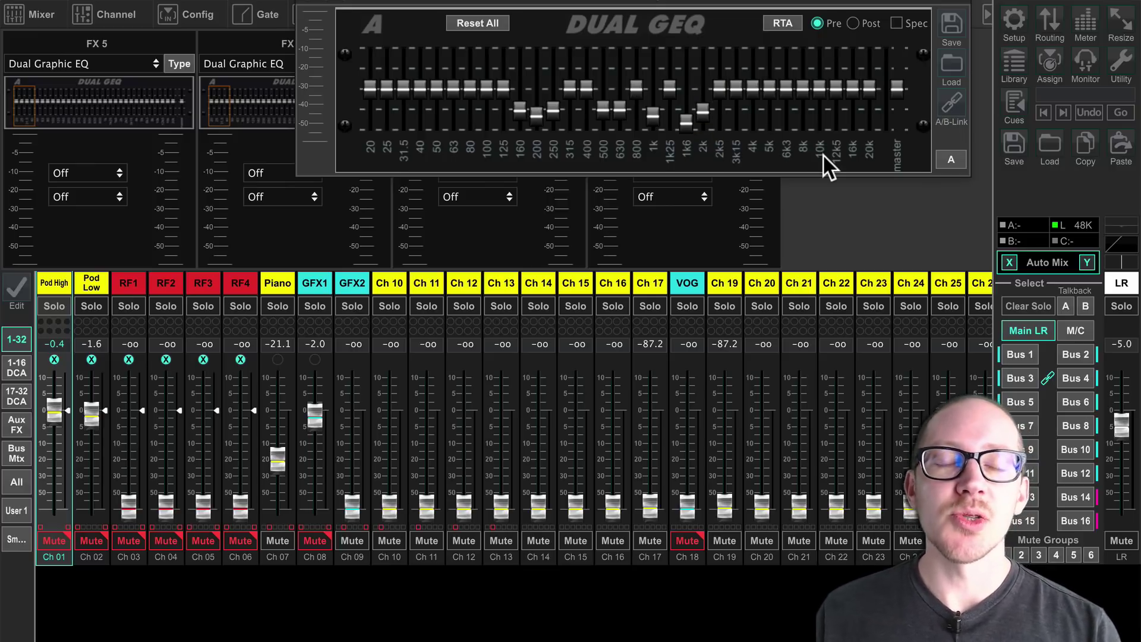
left_click(483, 25)
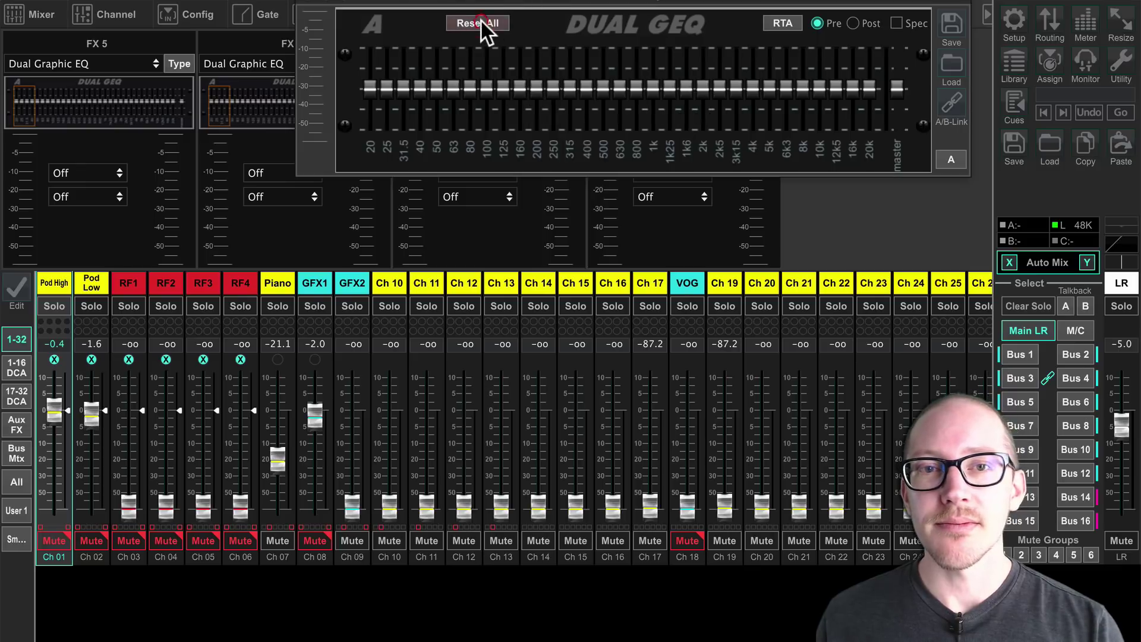
Close the graphic EQ editor and switch over to Google Chrome.
left_click(318, 7)
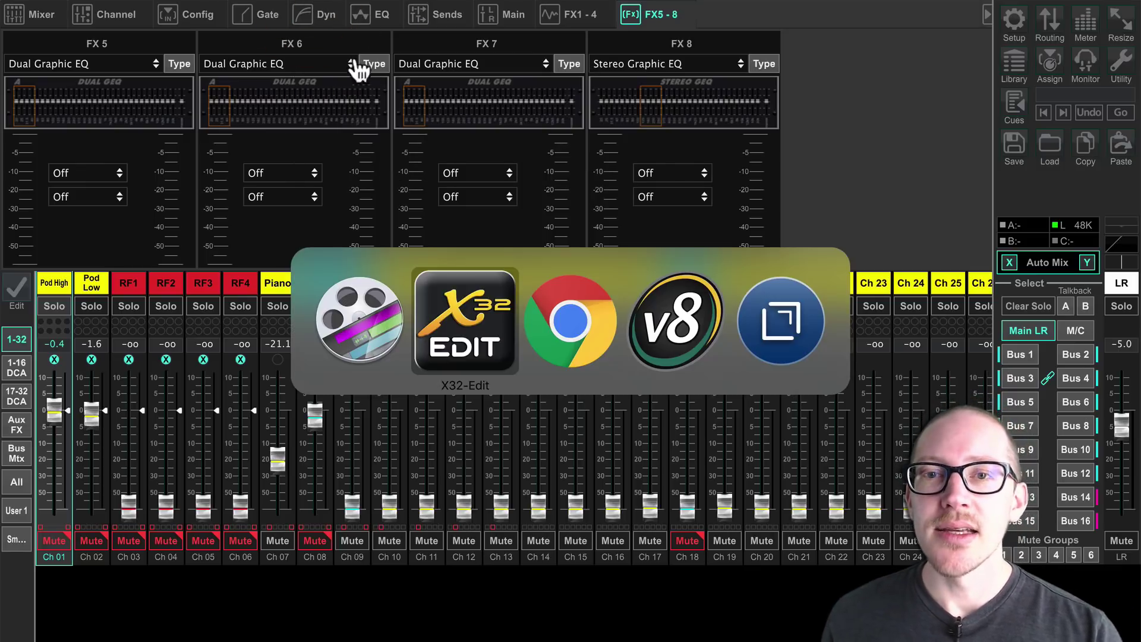
key("super+Tab")
left_click(530, 315)
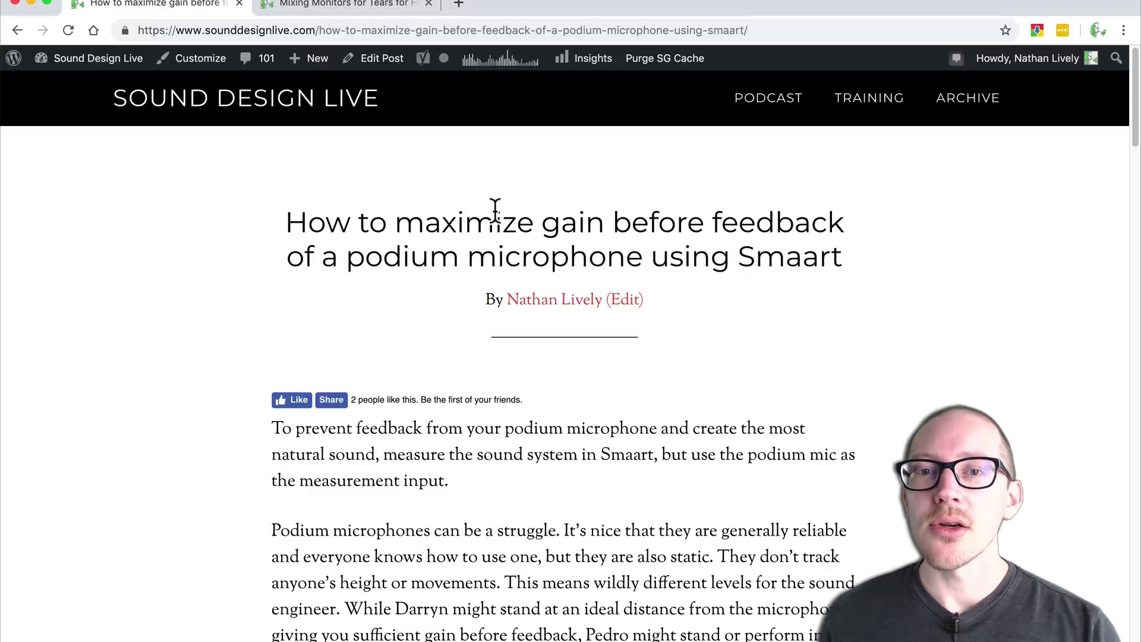
Show the Mixing Monitors for Tears for Fears article and scroll down to its Notes list.
left_click(377, 5)
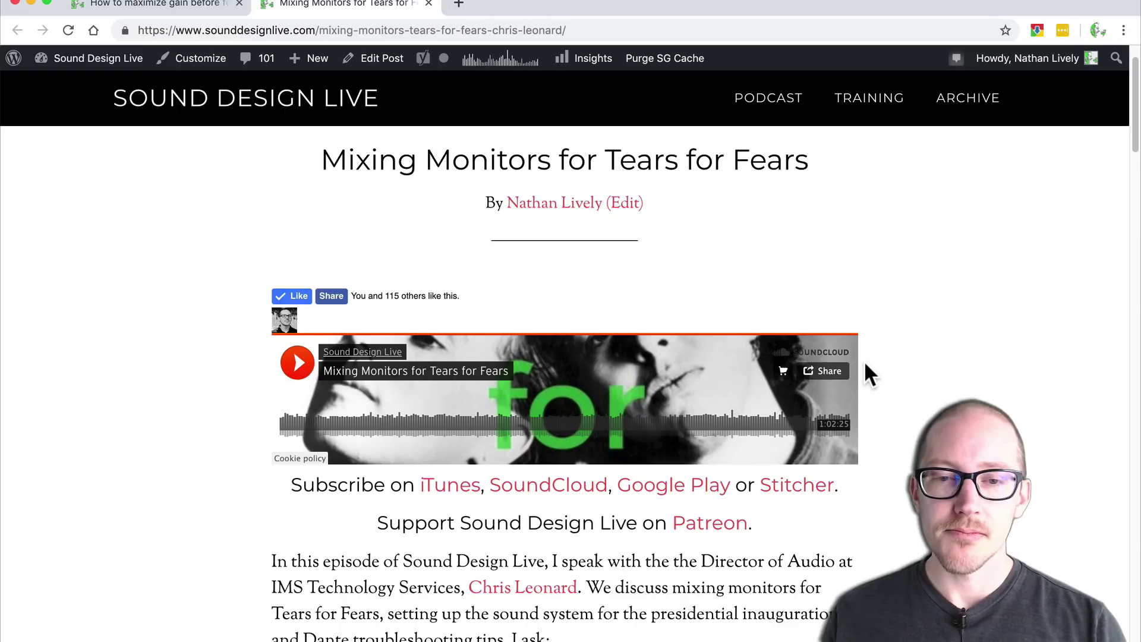
scroll(865, 365, "down", 5)
scroll(866, 365, "down", 10)
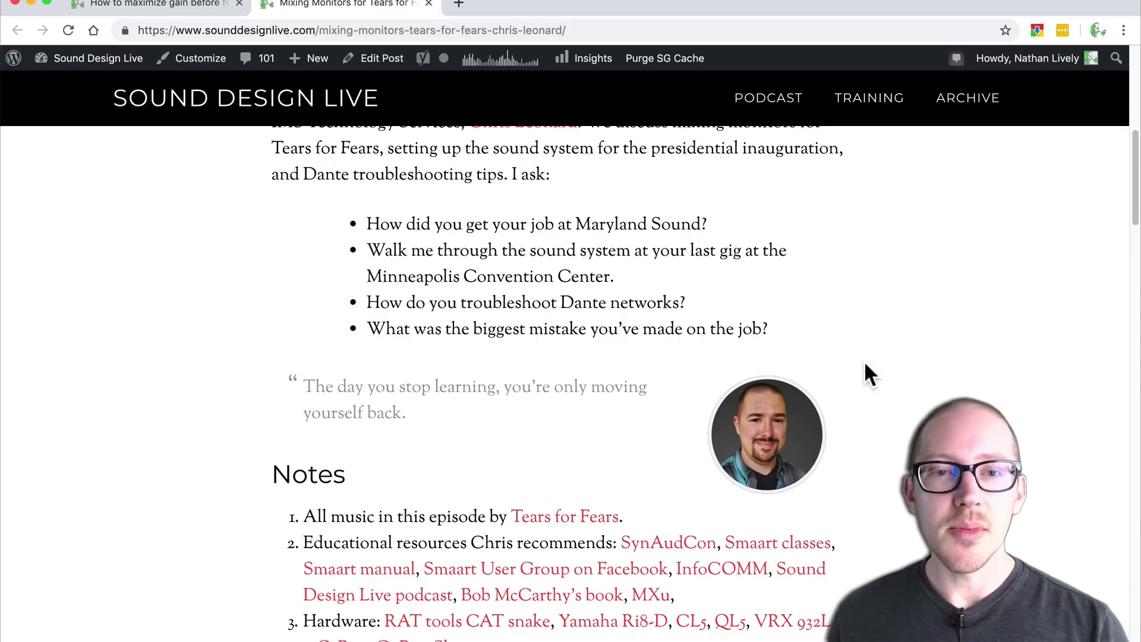
key("super+Tab")
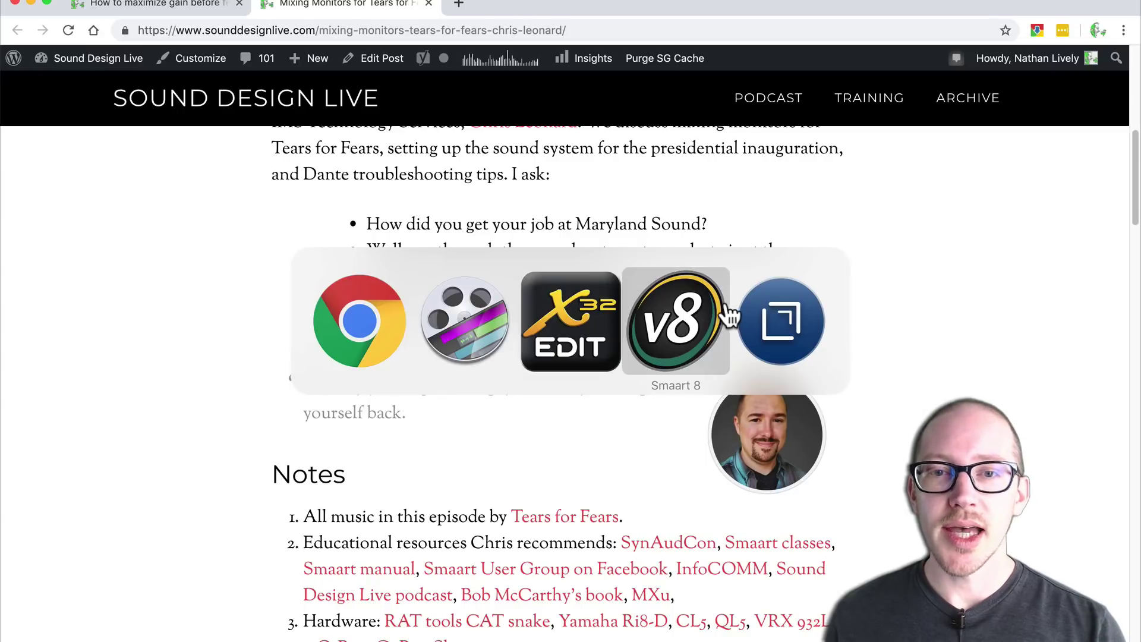
In Smaart 8, open the Mon Configurator and compare the B - 7150, C - Y and Mon settings.
left_click(658, 316)
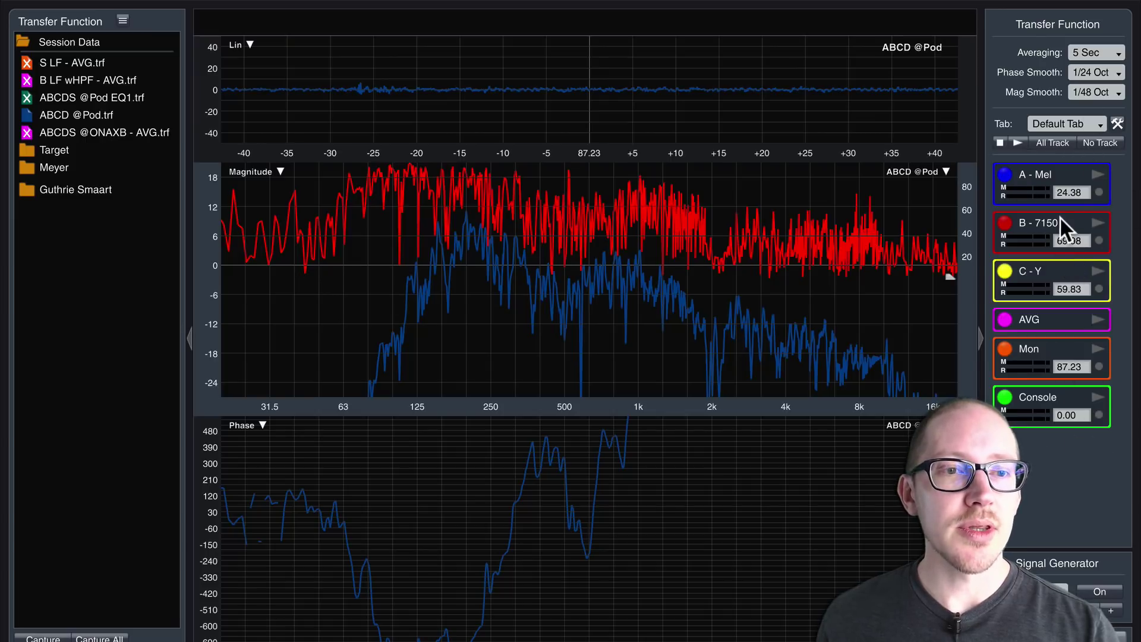
double_click(1059, 344)
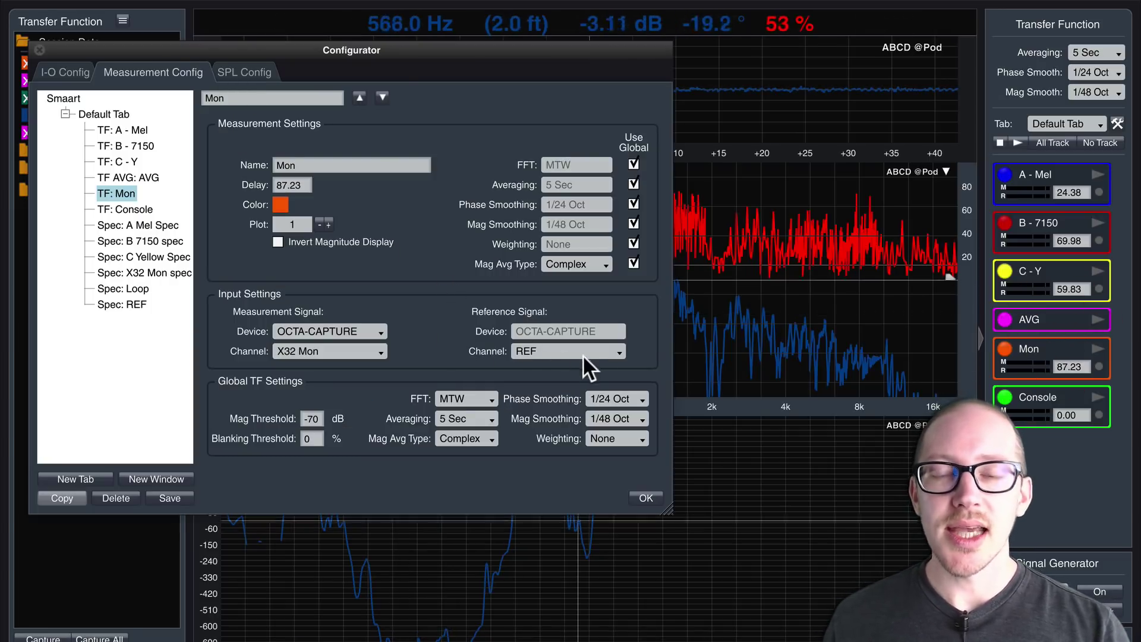
left_click(139, 129)
left_click(137, 146)
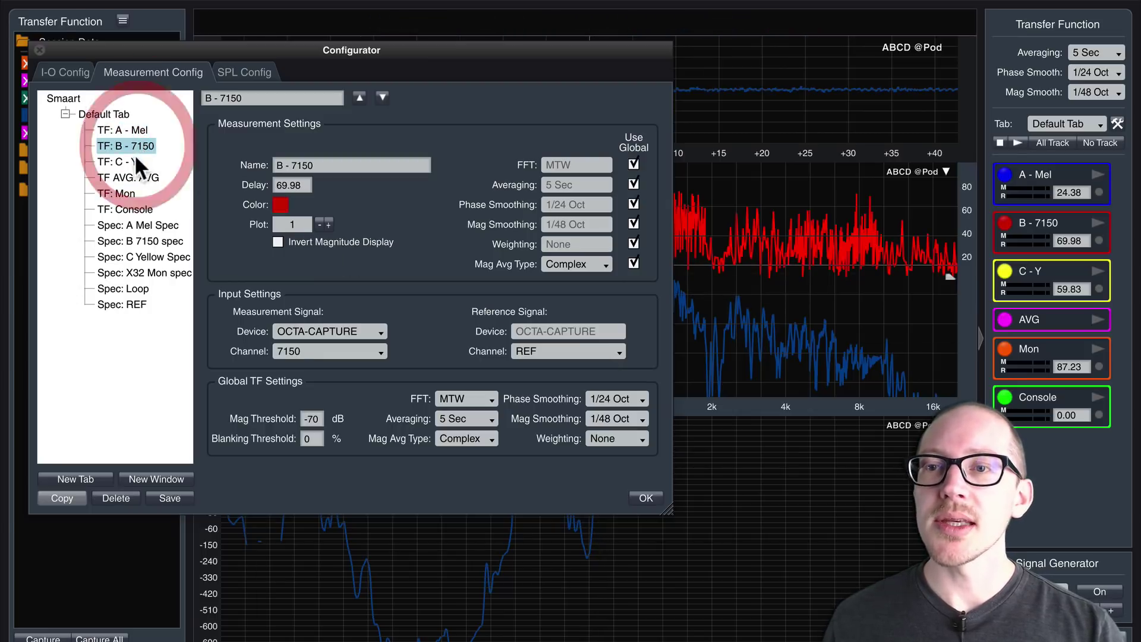
left_click(135, 160)
left_click(134, 130)
left_click(135, 146)
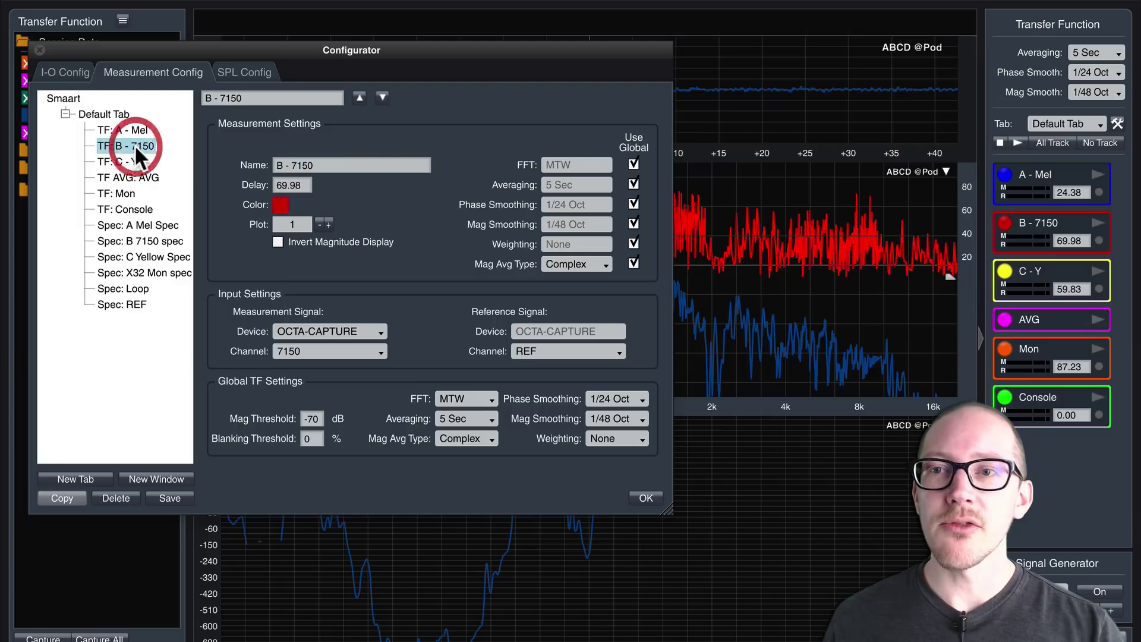
left_click(127, 161)
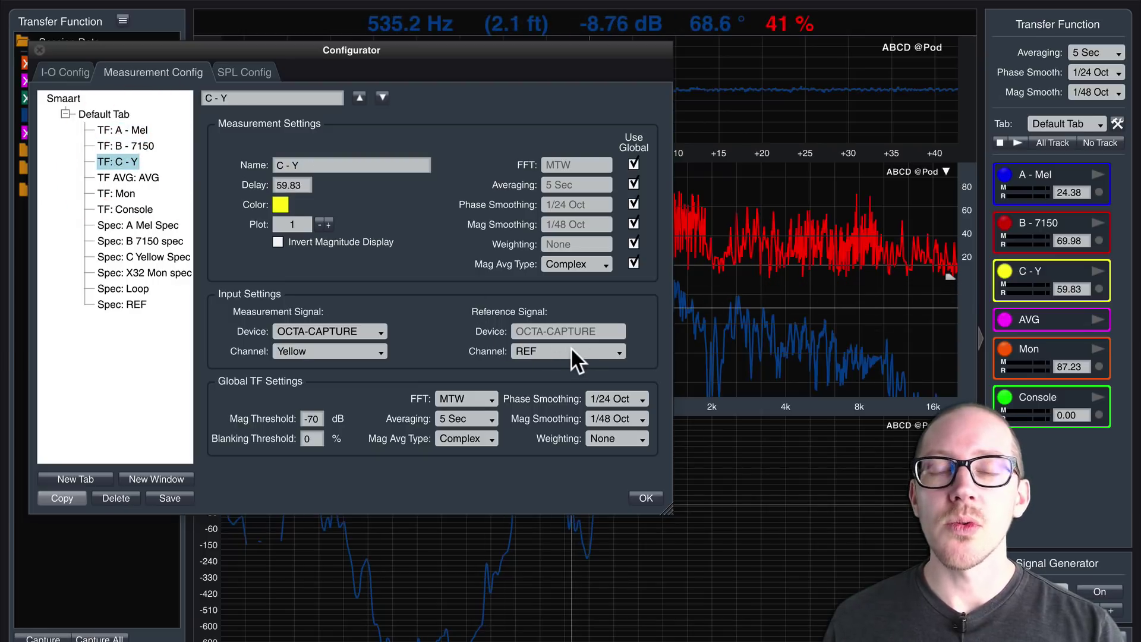
left_click(129, 191)
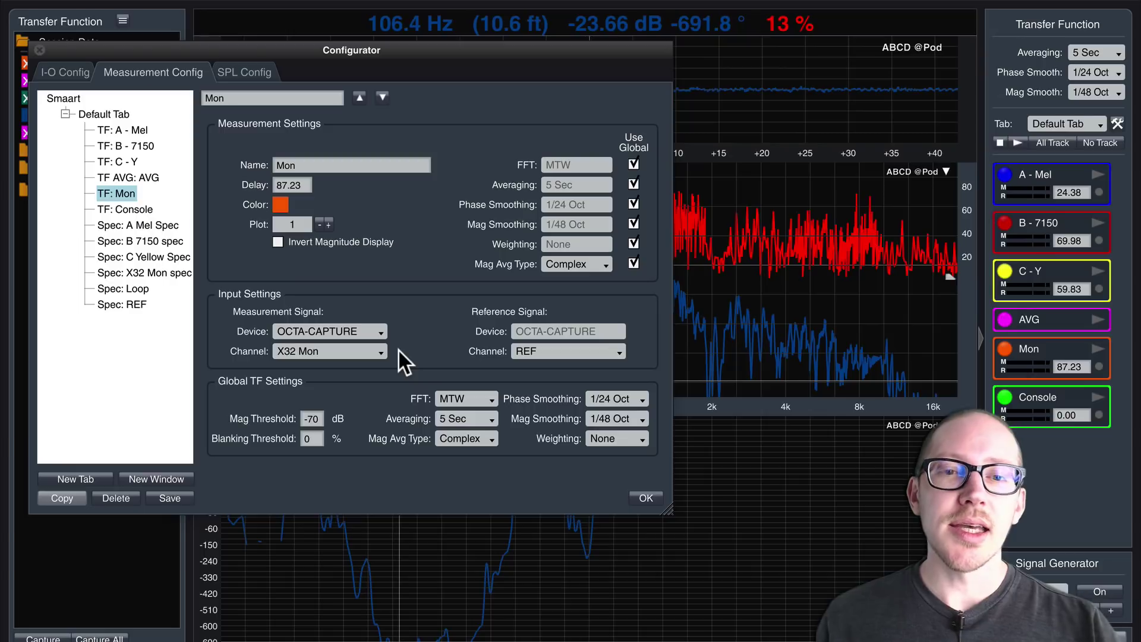
key("super+Tab")
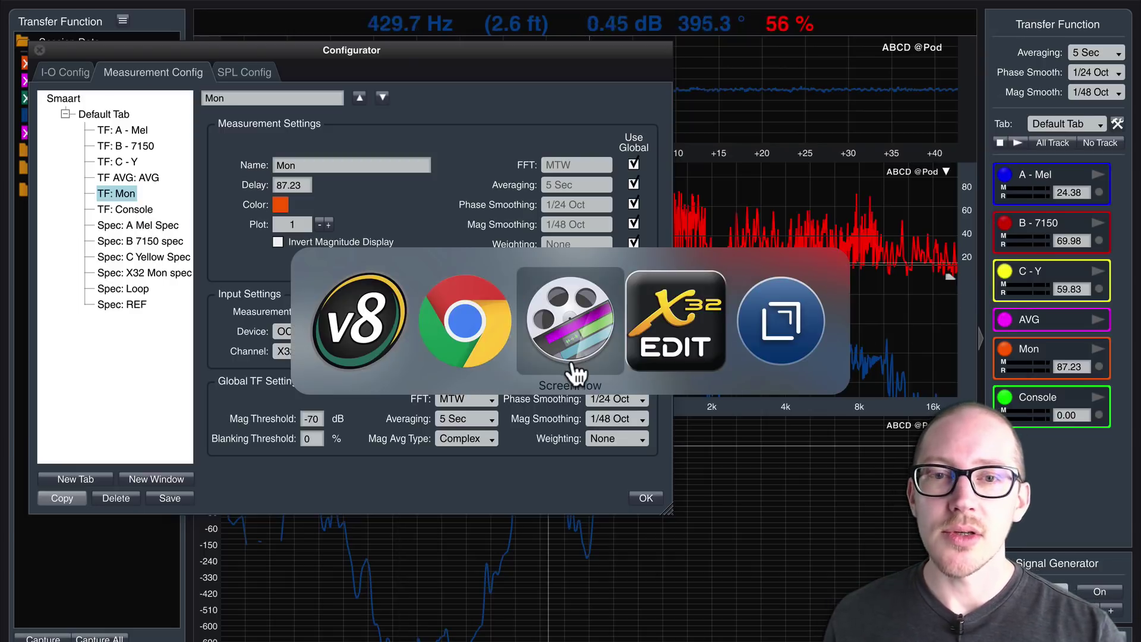
left_click(648, 359)
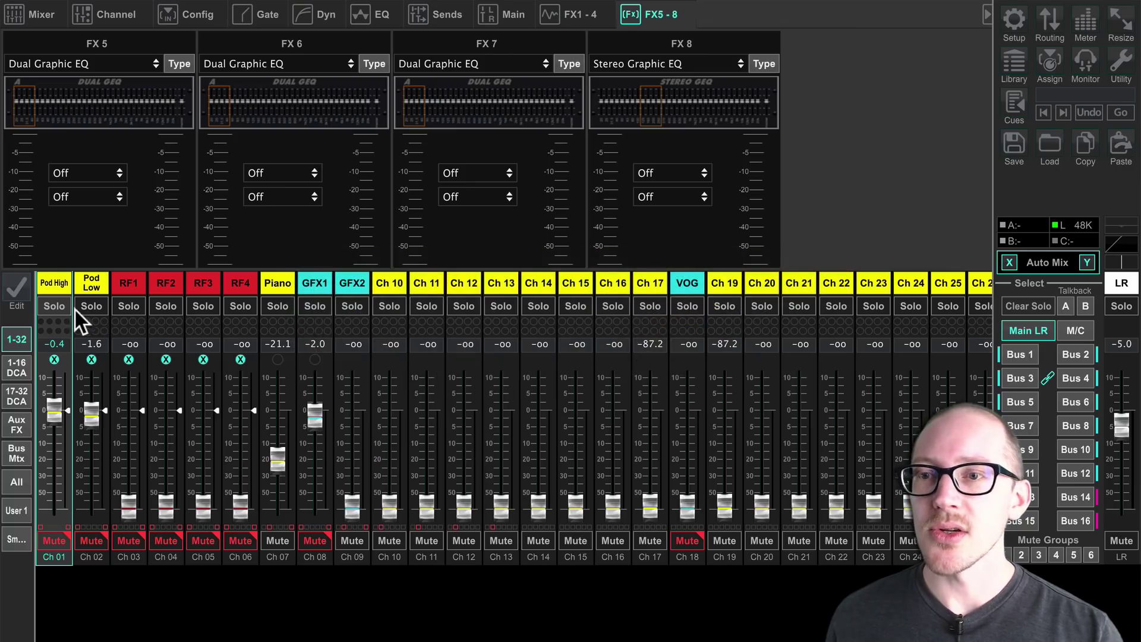
left_click(54, 305)
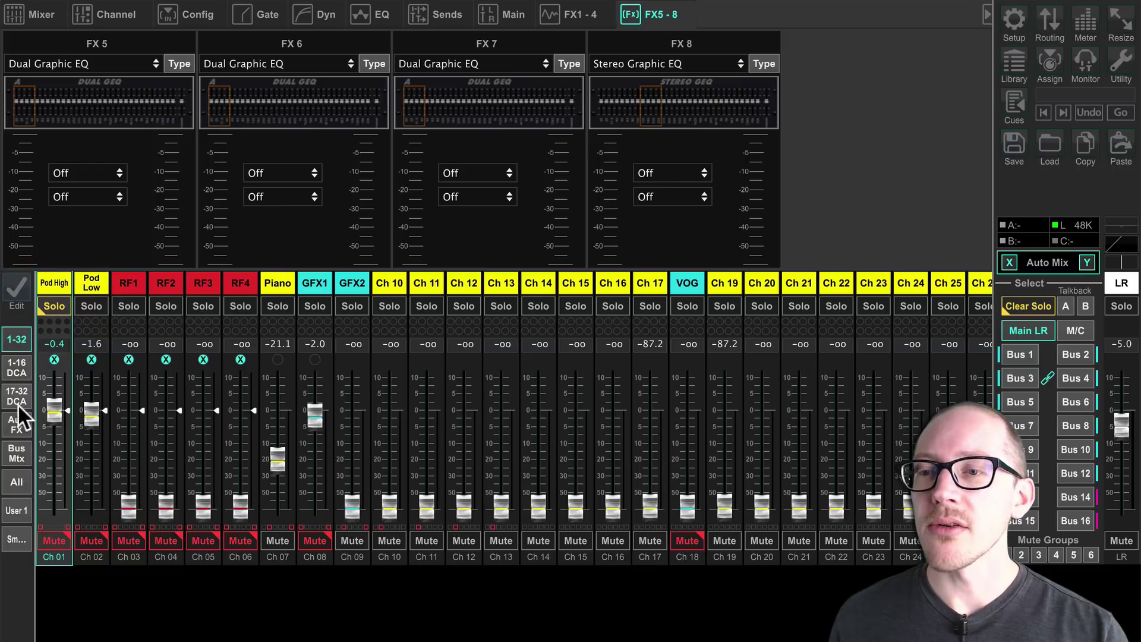
left_click(17, 453)
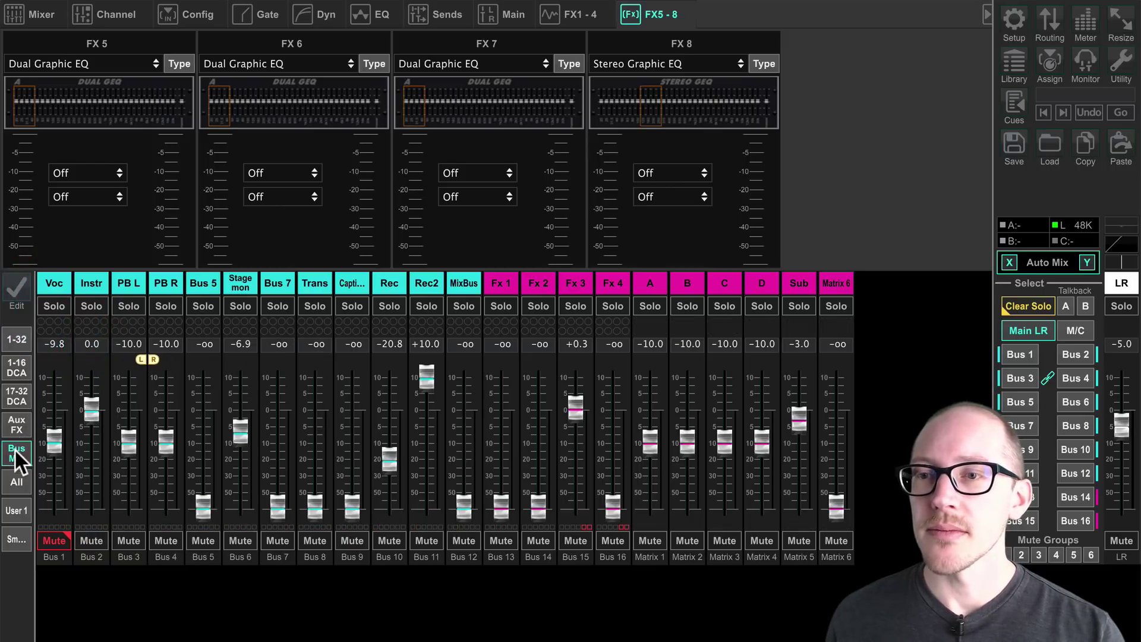
left_click(55, 306)
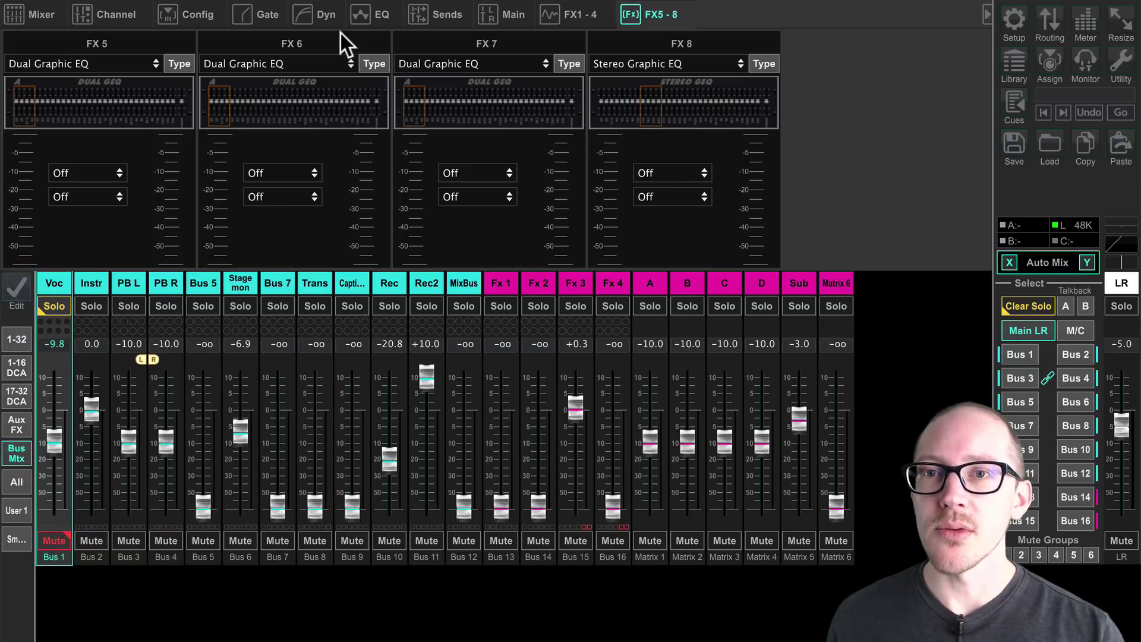
left_click(359, 22)
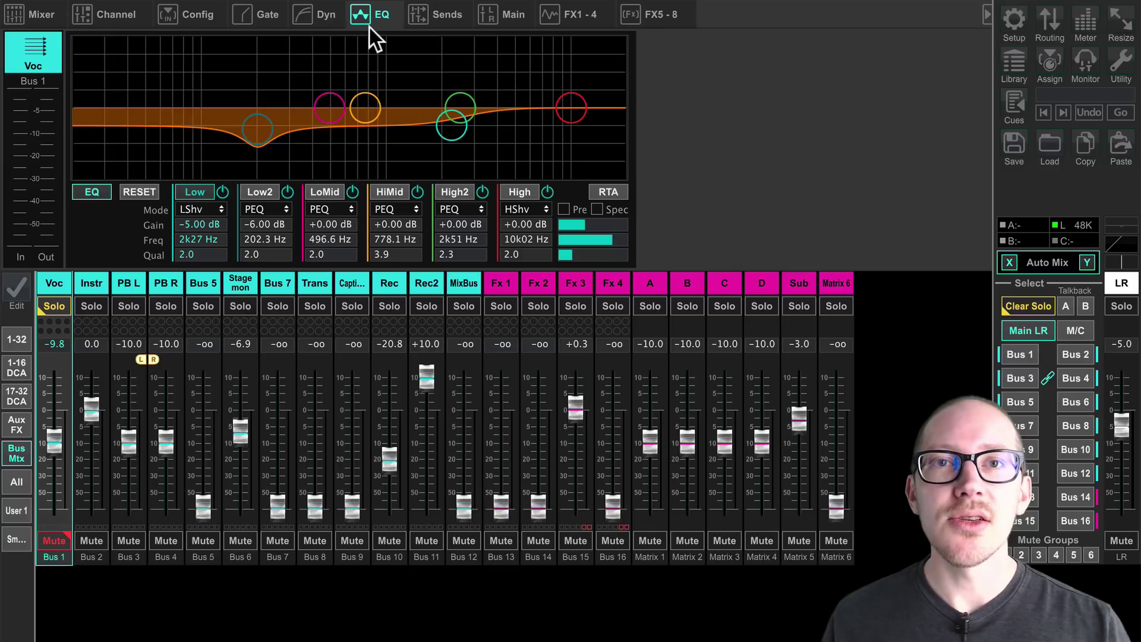
left_click(17, 339)
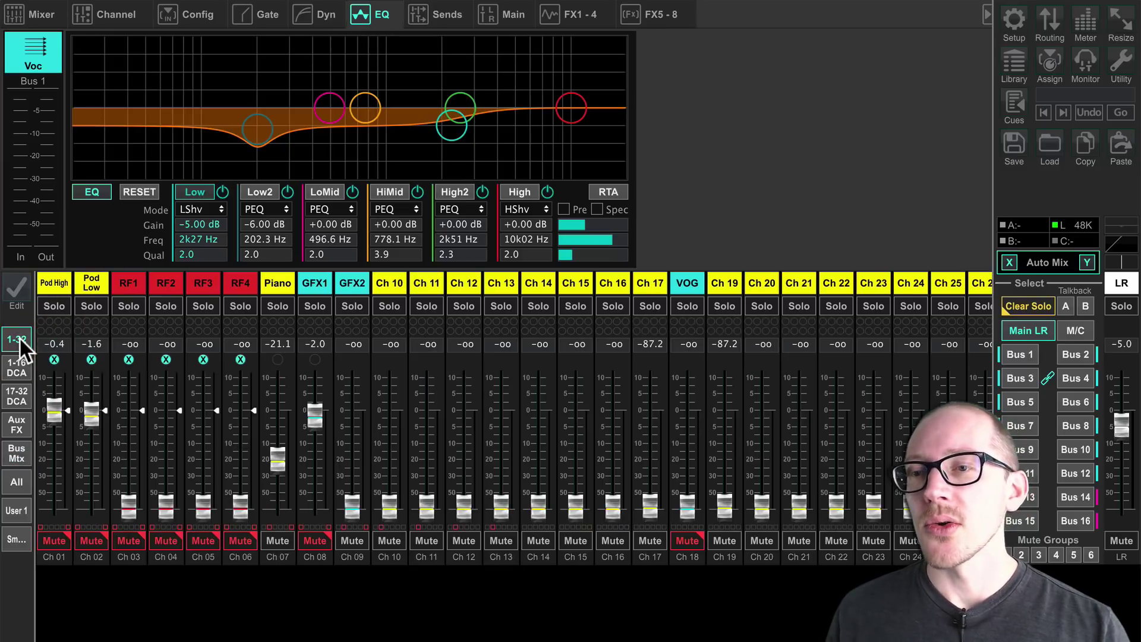
left_click(53, 284)
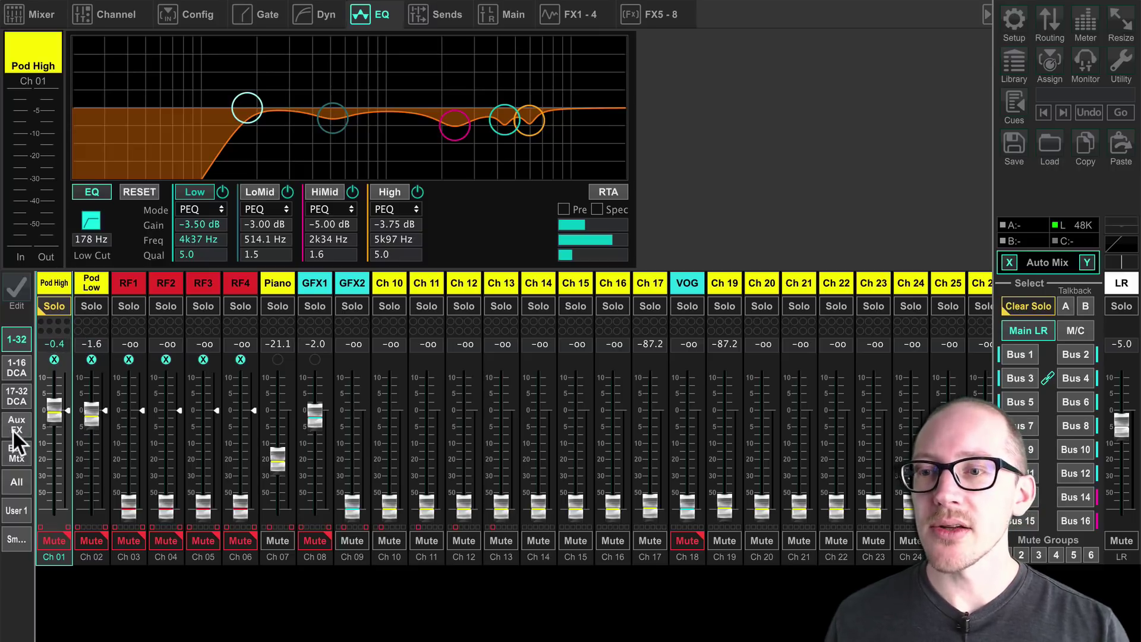
left_click(16, 452)
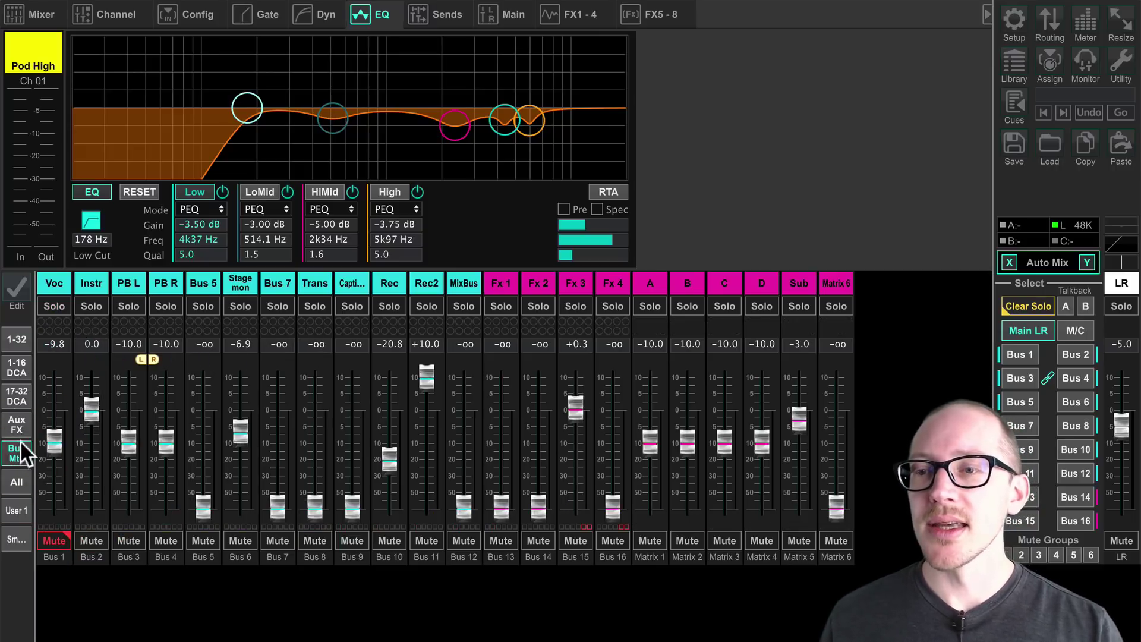
left_click(59, 286)
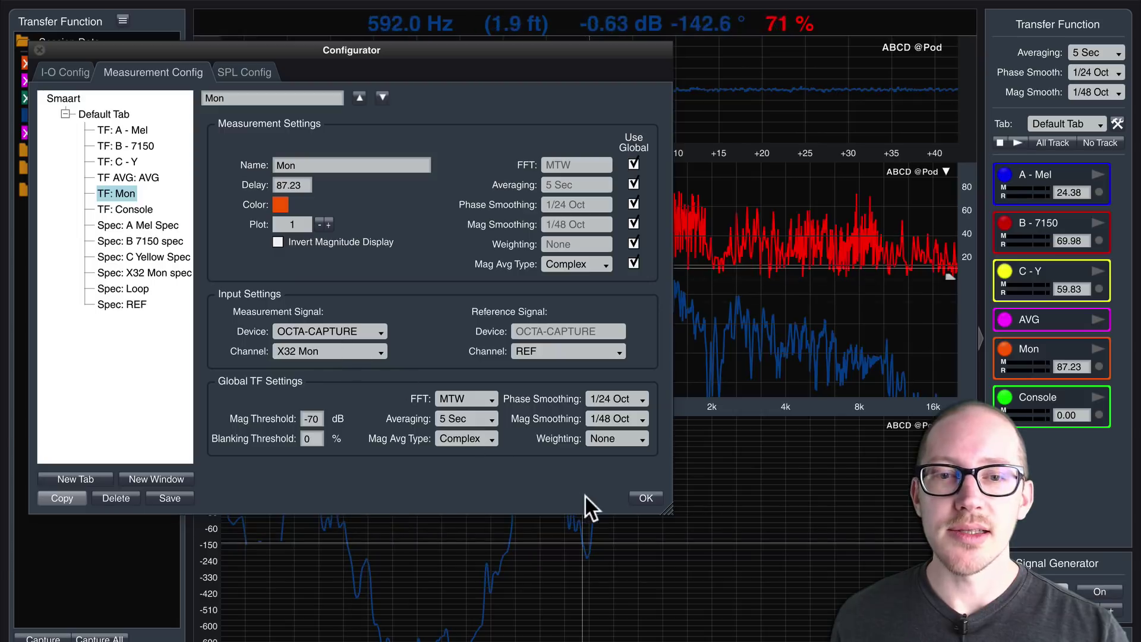
Check the I-O Config input device setup, then go back to the TF: Mon measurement settings.
left_click(69, 67)
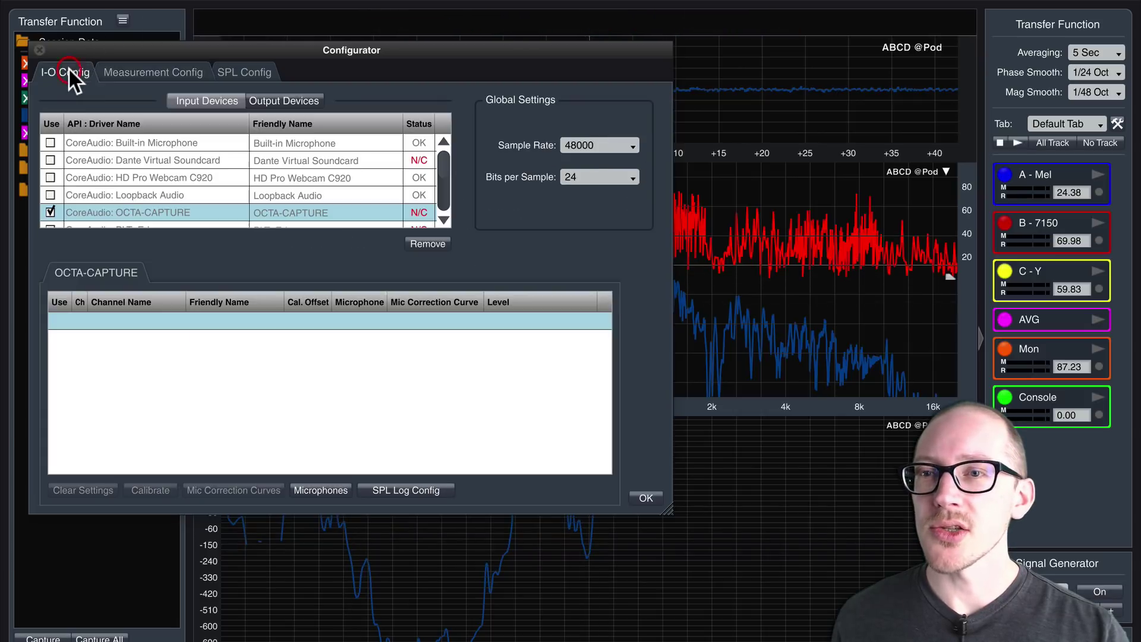
left_click(130, 69)
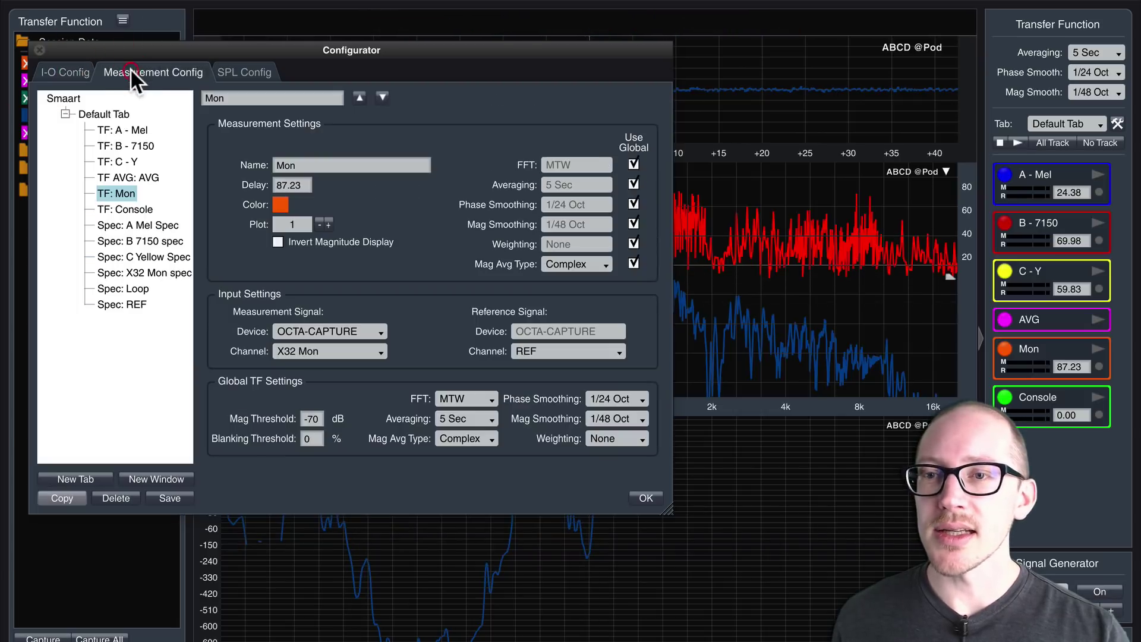
Close Smaart's Configurator, then review X32-Edit's Aux Output routing and Monitor solo options.
left_click(649, 495)
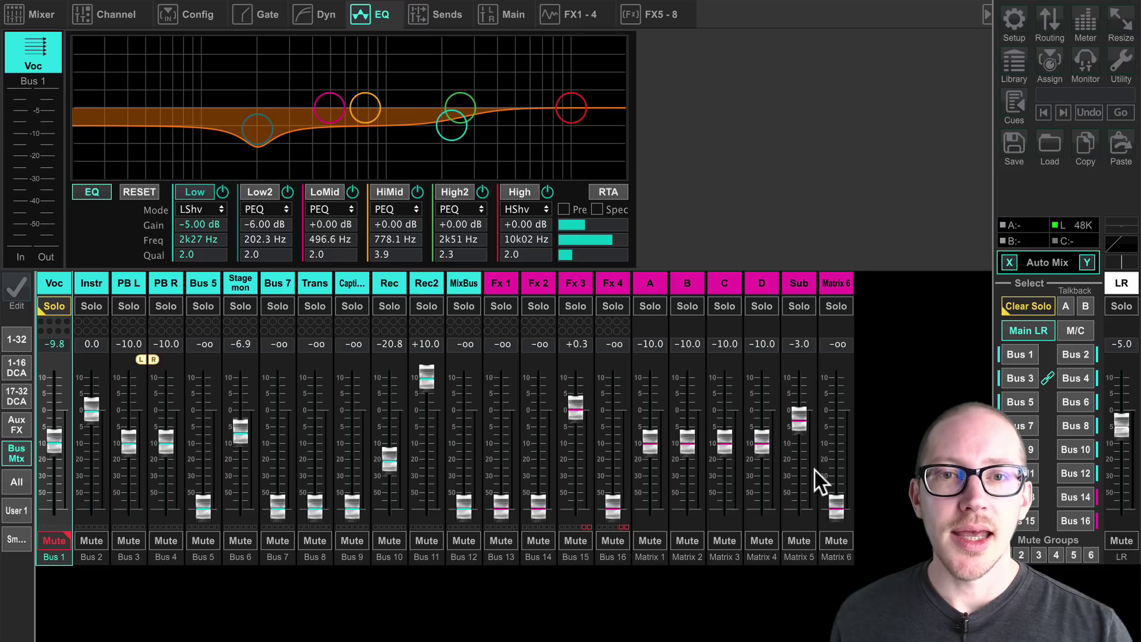
left_click(1044, 23)
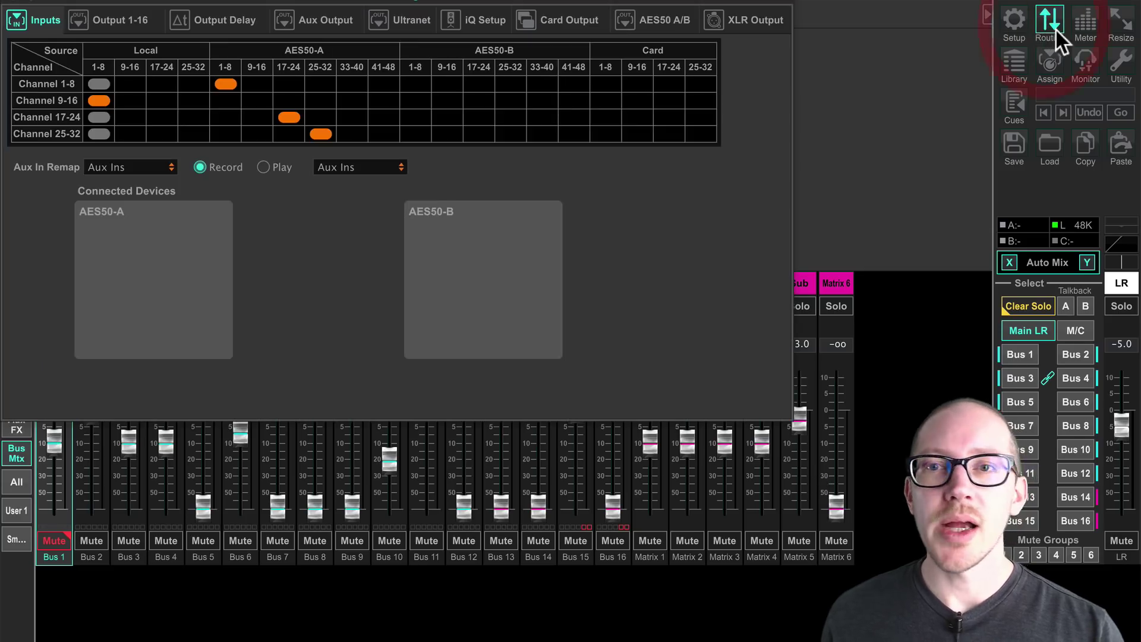
left_click(283, 20)
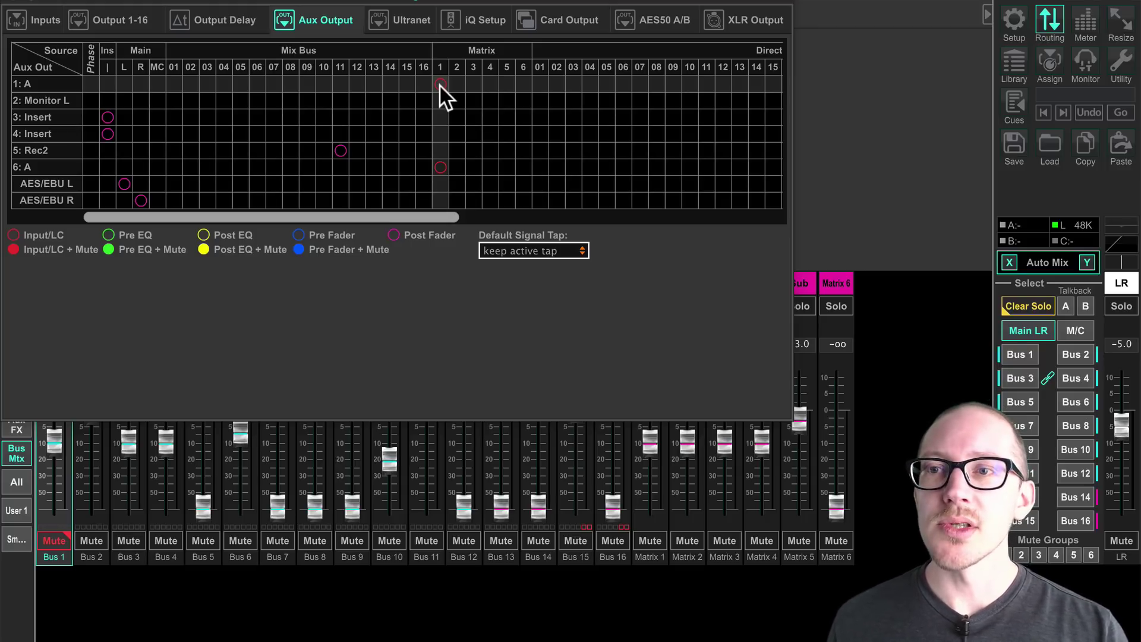
left_click(13, 8)
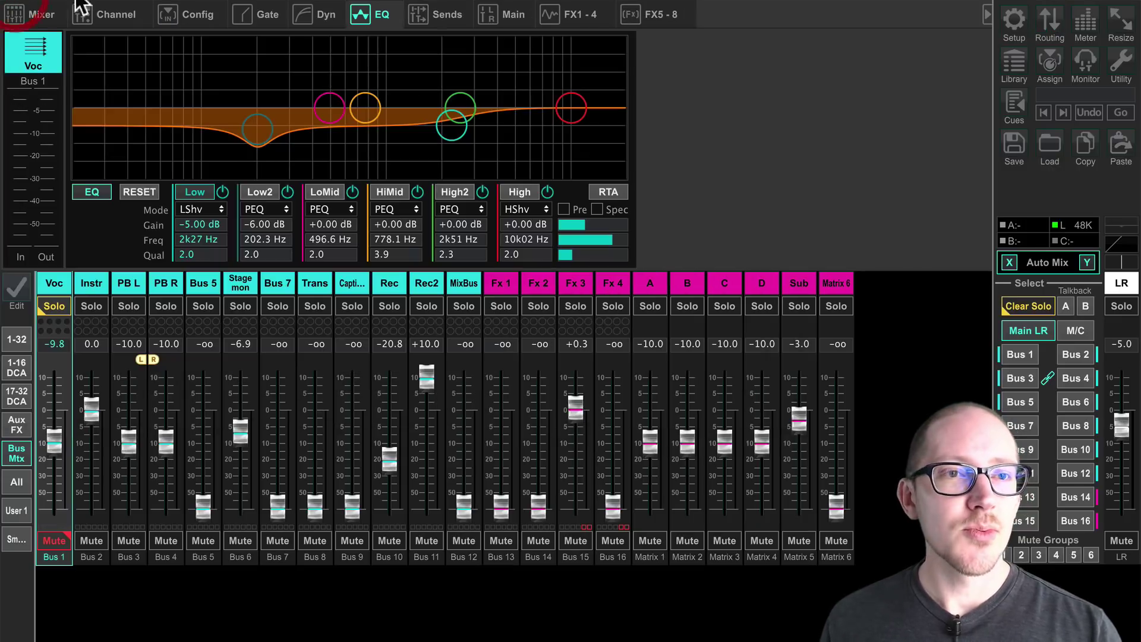
left_click(1085, 59)
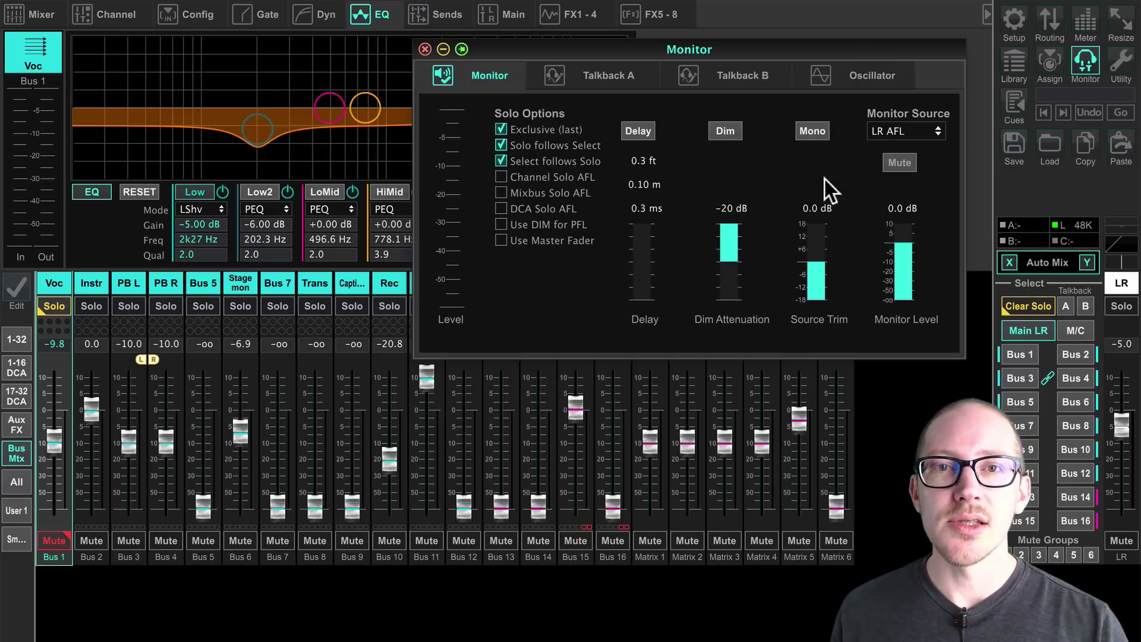
left_click(424, 48)
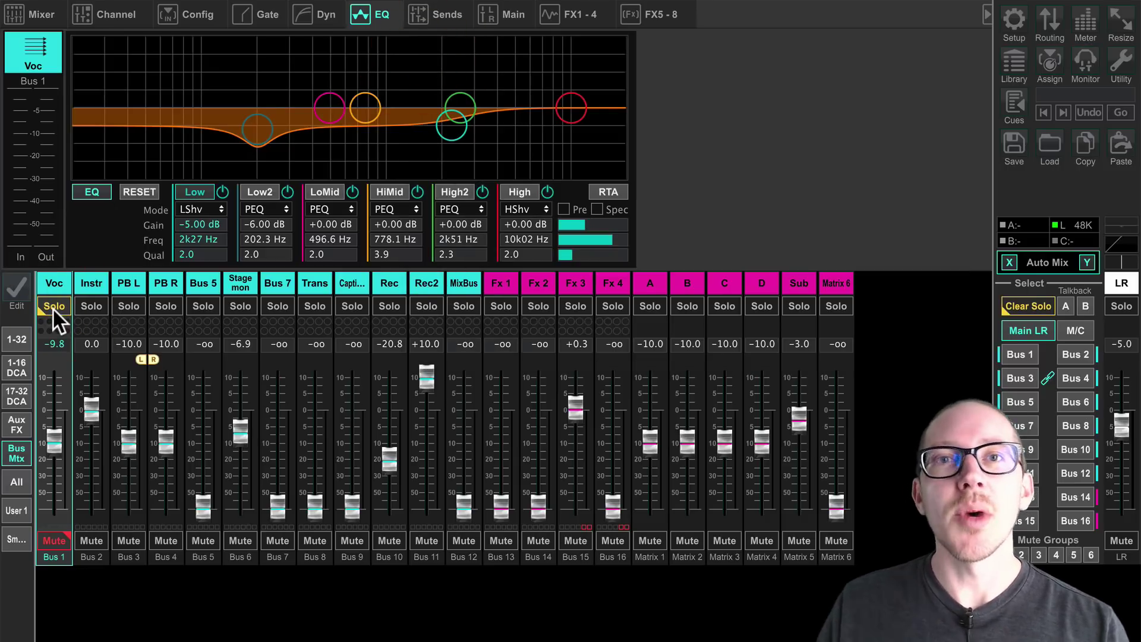
Reopen the Mon measurement's Configurator in Smaart to check its X32 Mon and REF inputs.
key("alt+Tab")
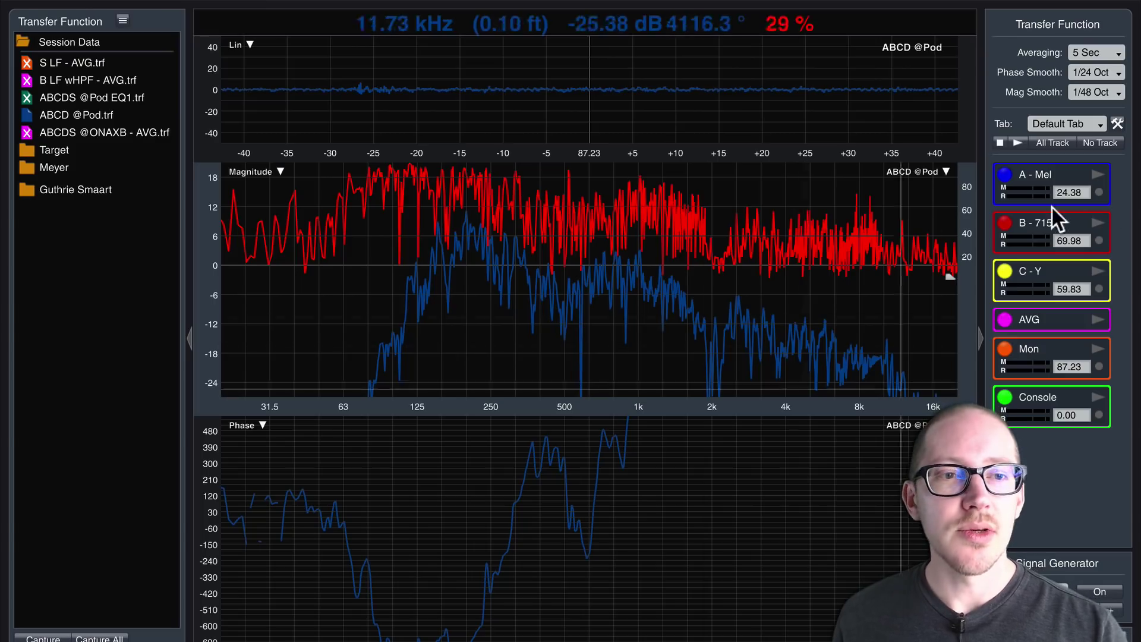
right_click(1058, 344)
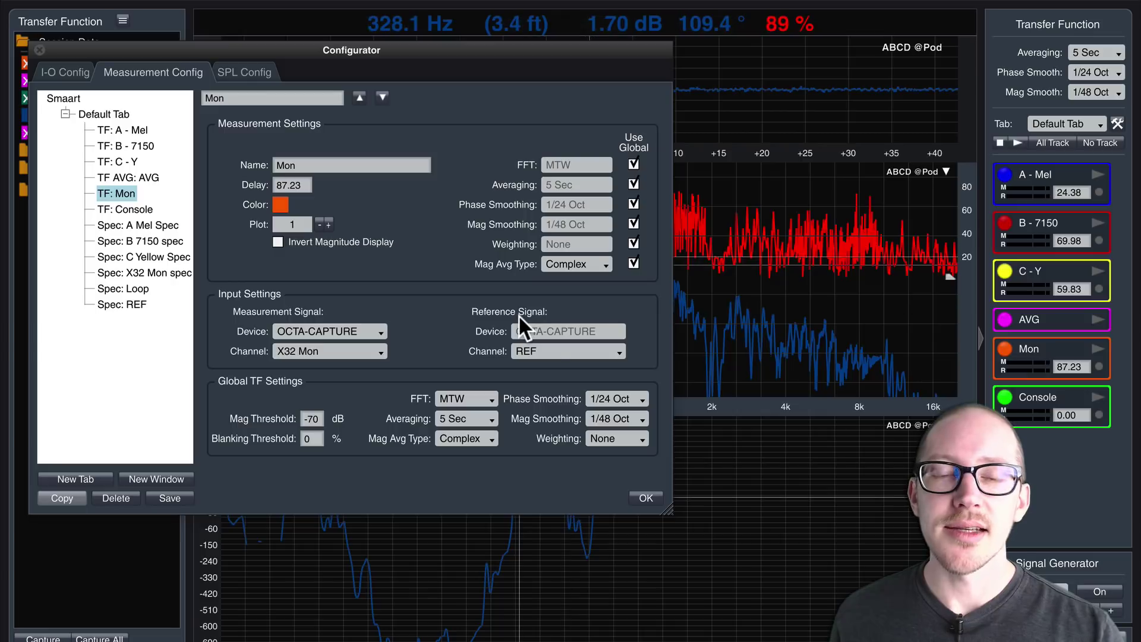
left_click(645, 498)
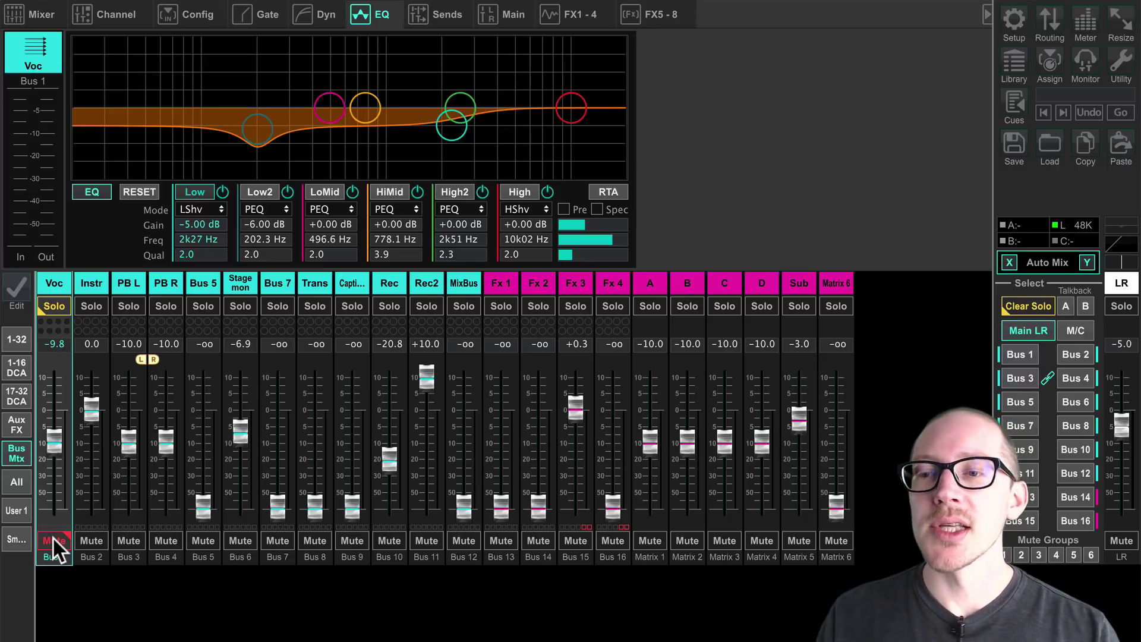
Unmute the Voc bus, pull it down to -18.7 dB, mute it again, and return to Smaart.
left_click(53, 537)
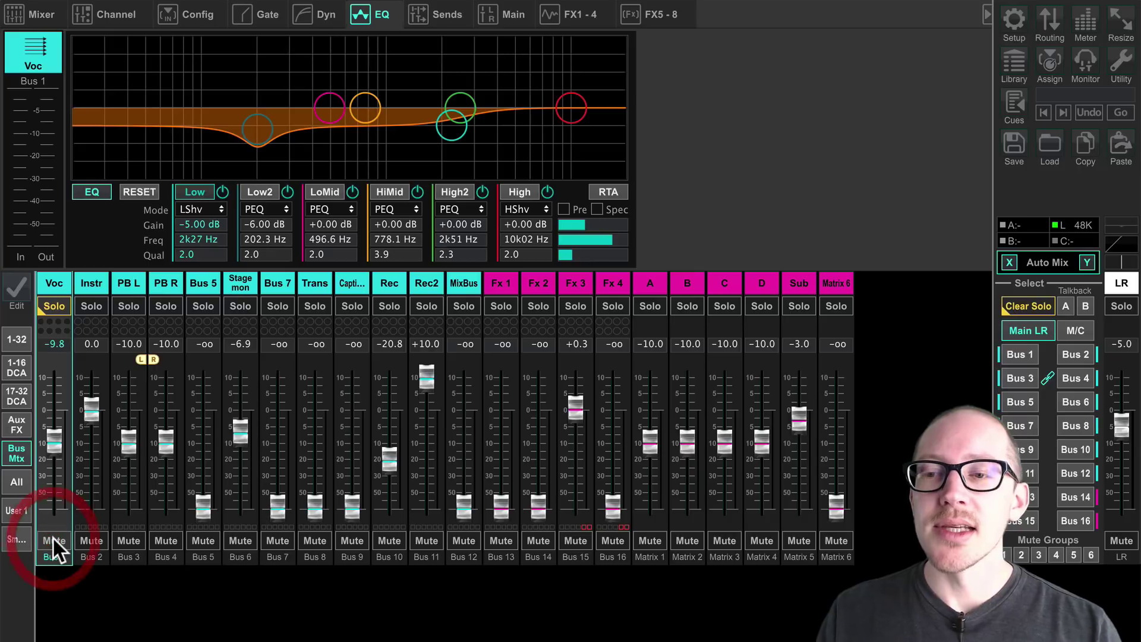
mouse_move(55, 440)
left_mouse_down()
mouse_move(56, 486)
mouse_move(51, 452)
left_mouse_up()
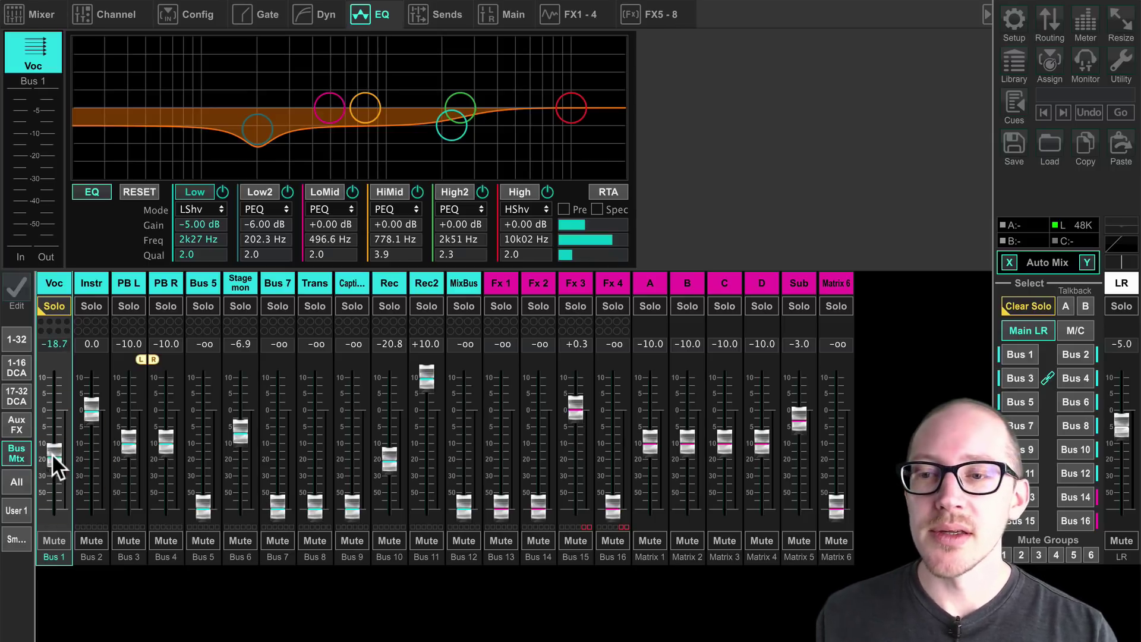
left_click(57, 540)
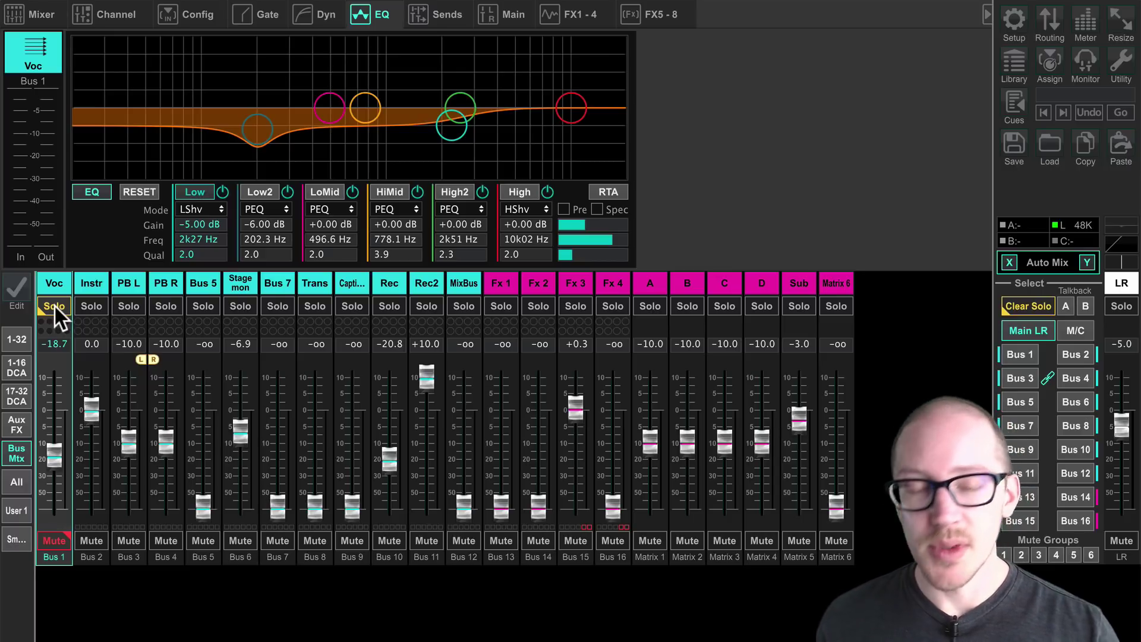
key("alt+Tab")
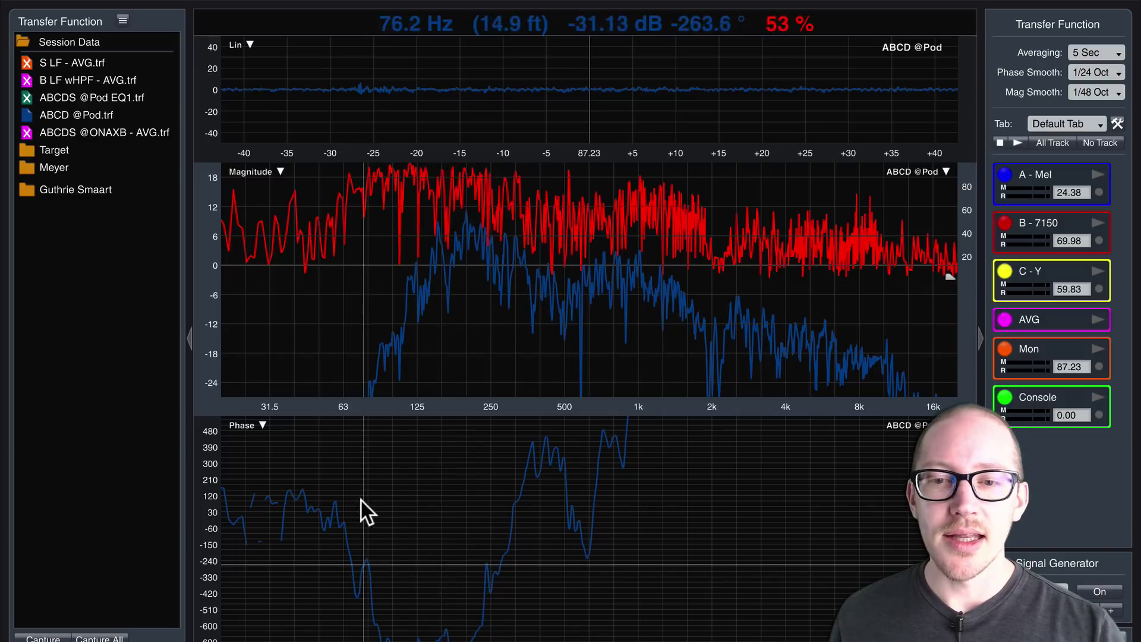
Read the phase near 177.7 Hz and zoom the Lin impulse response around its peak.
left_click(454, 522)
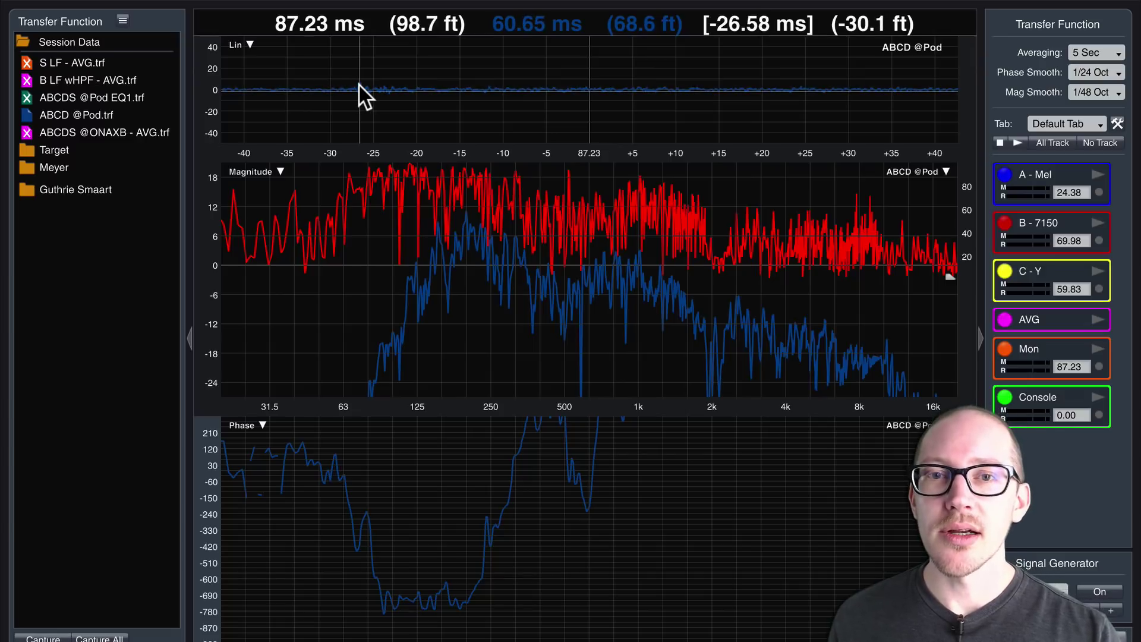
left_click(211, 106)
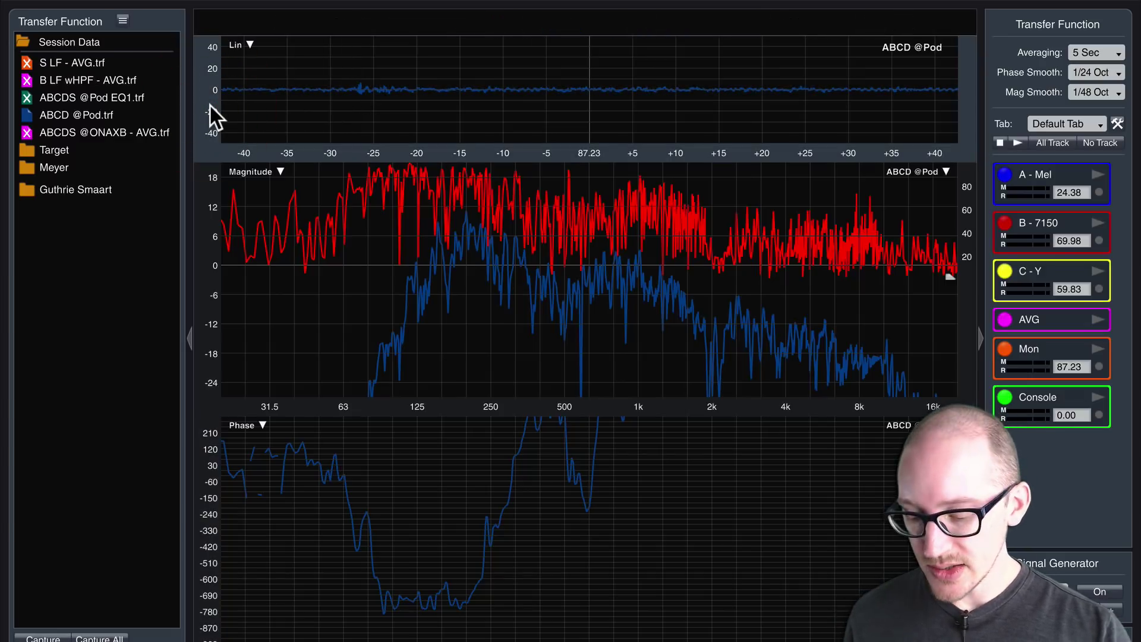
key("plus")
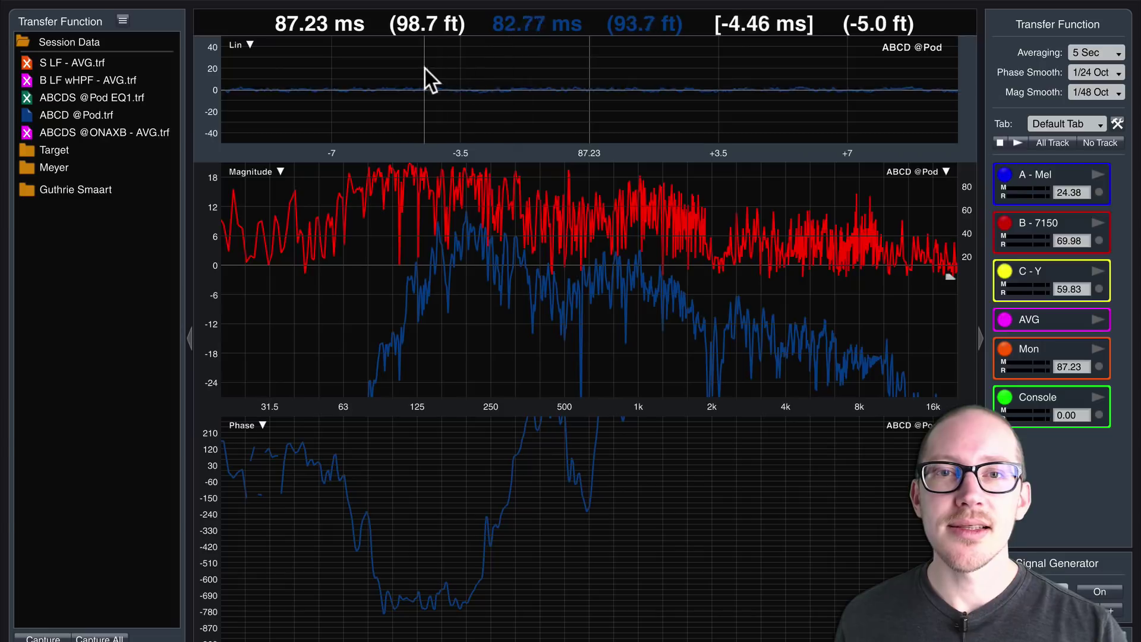
key("minus")
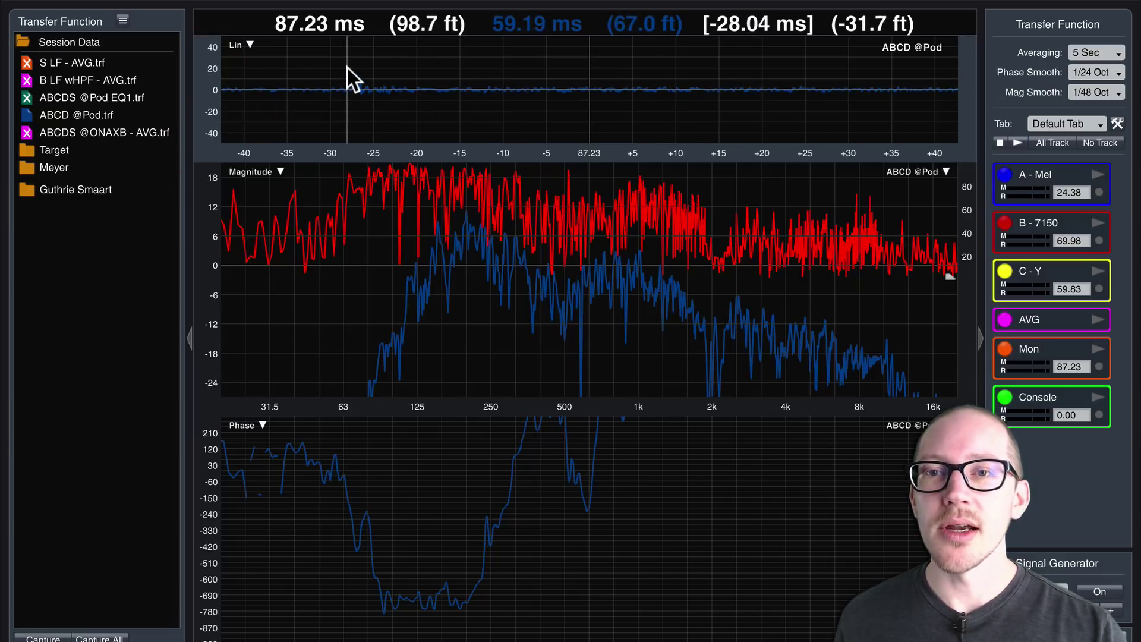
left_click_drag(347, 68, 387, 108)
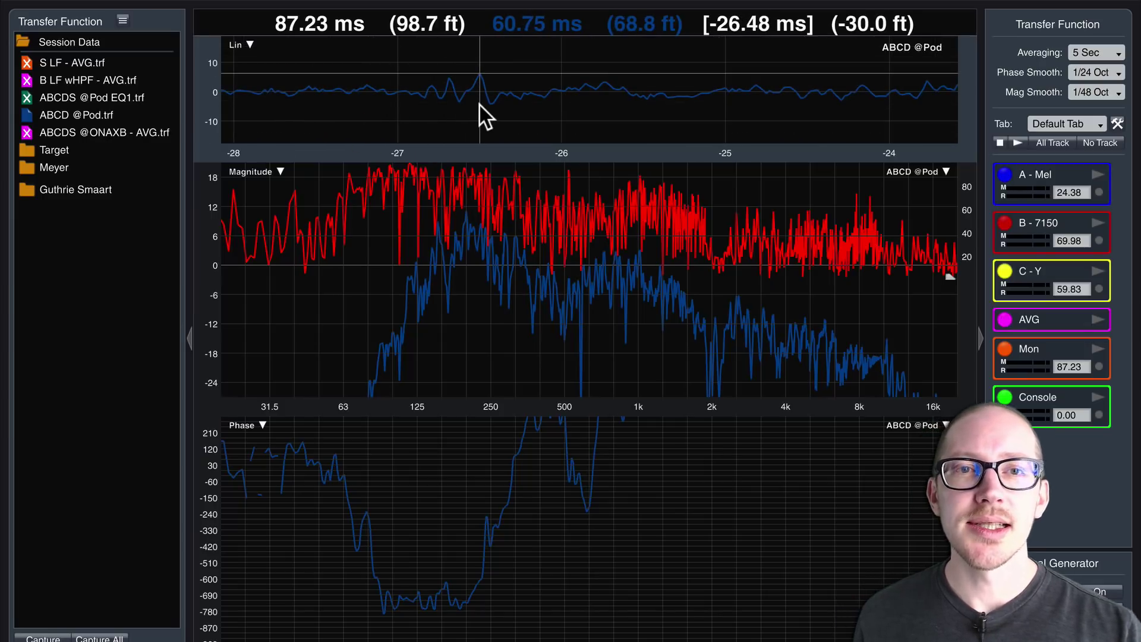
right_click(86, 114)
left_click(114, 133)
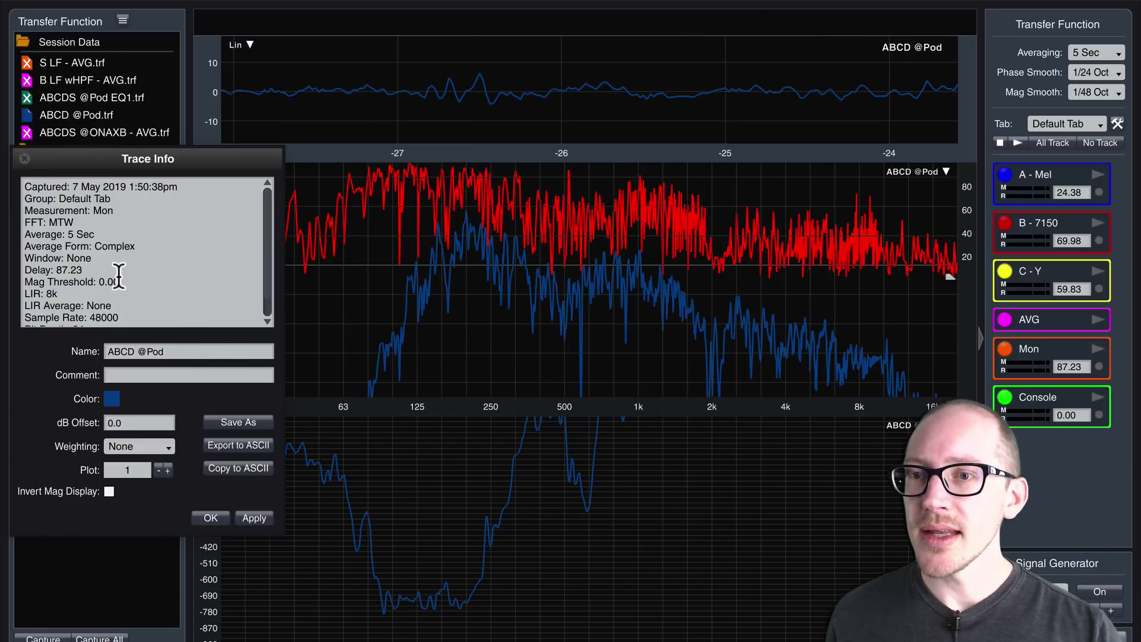
triple_click(62, 269)
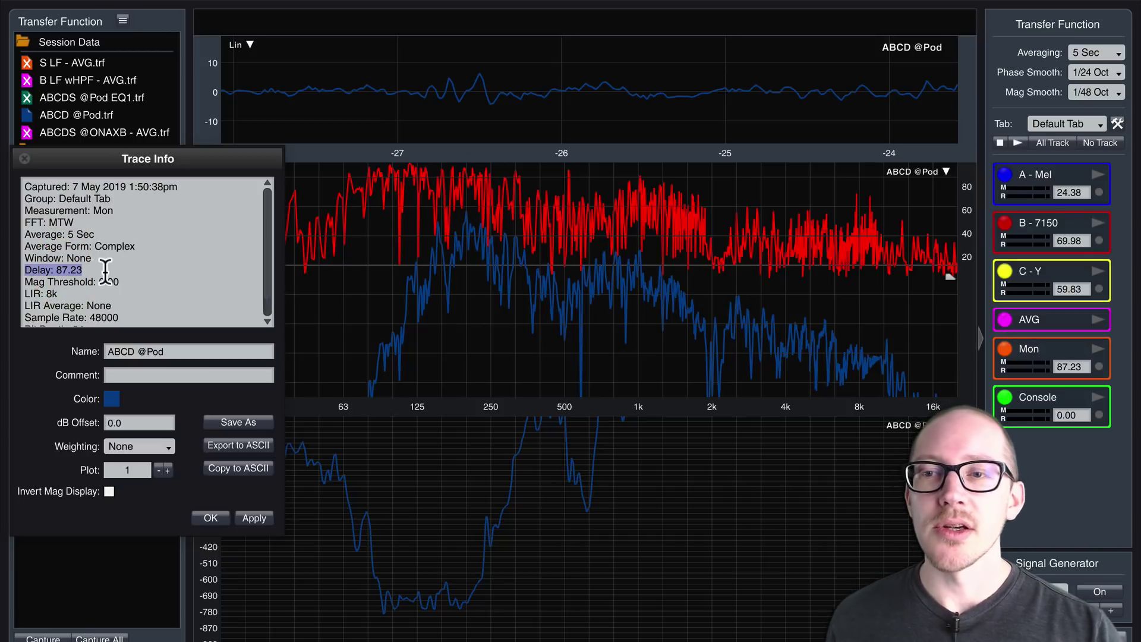
left_click(25, 158)
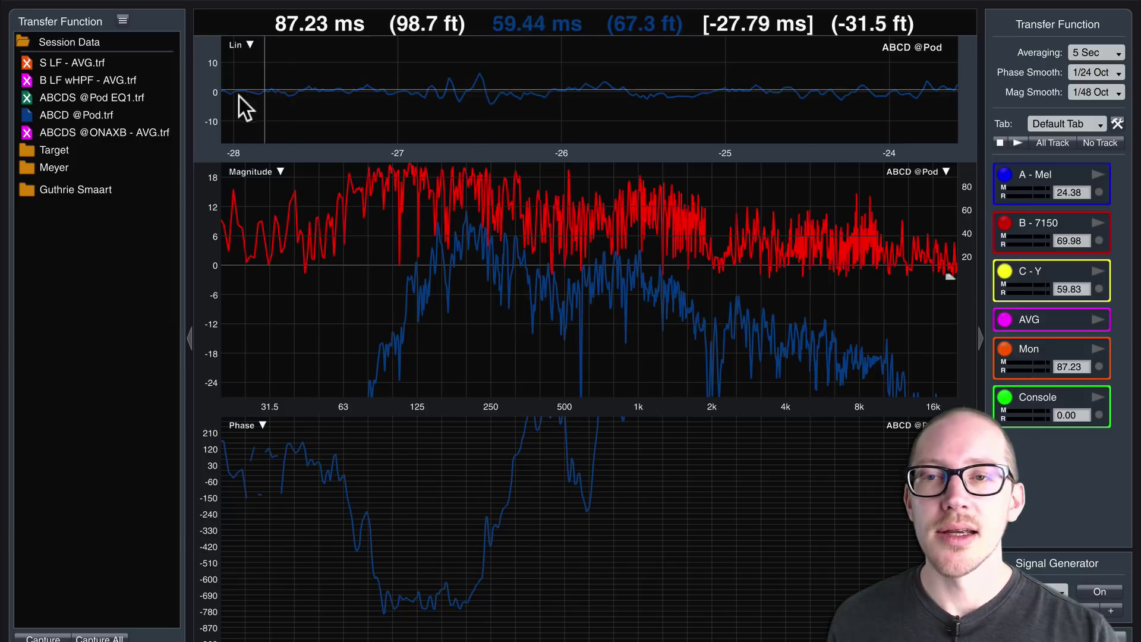
left_click(205, 113)
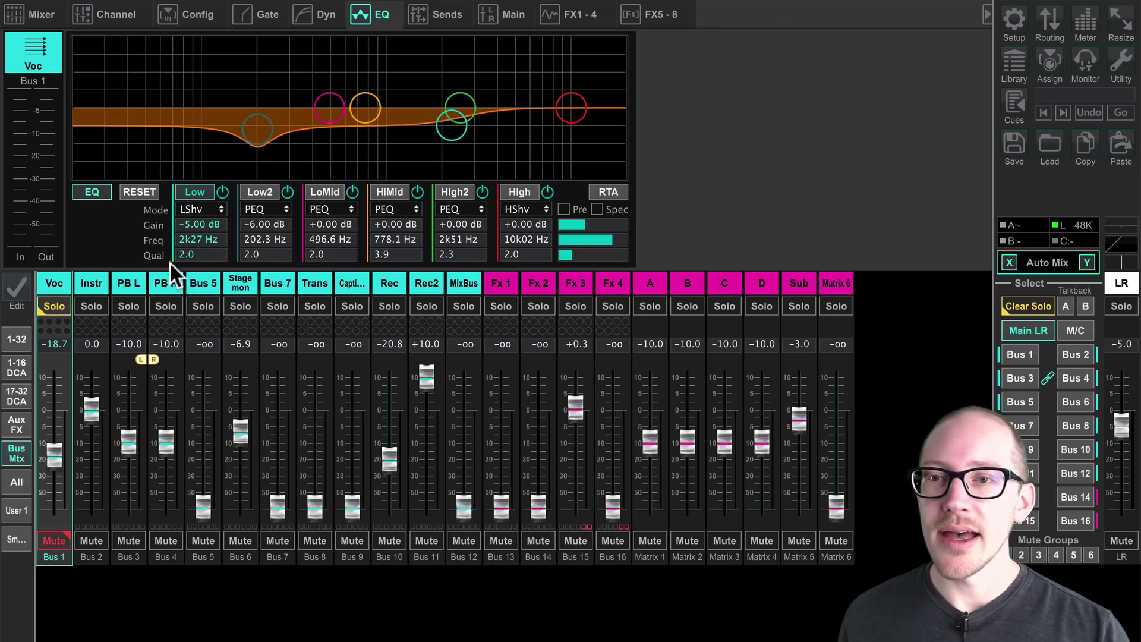
Switch the mixer to the 1-32 input bank so Ch 01's EQ is shown.
left_click(17, 339)
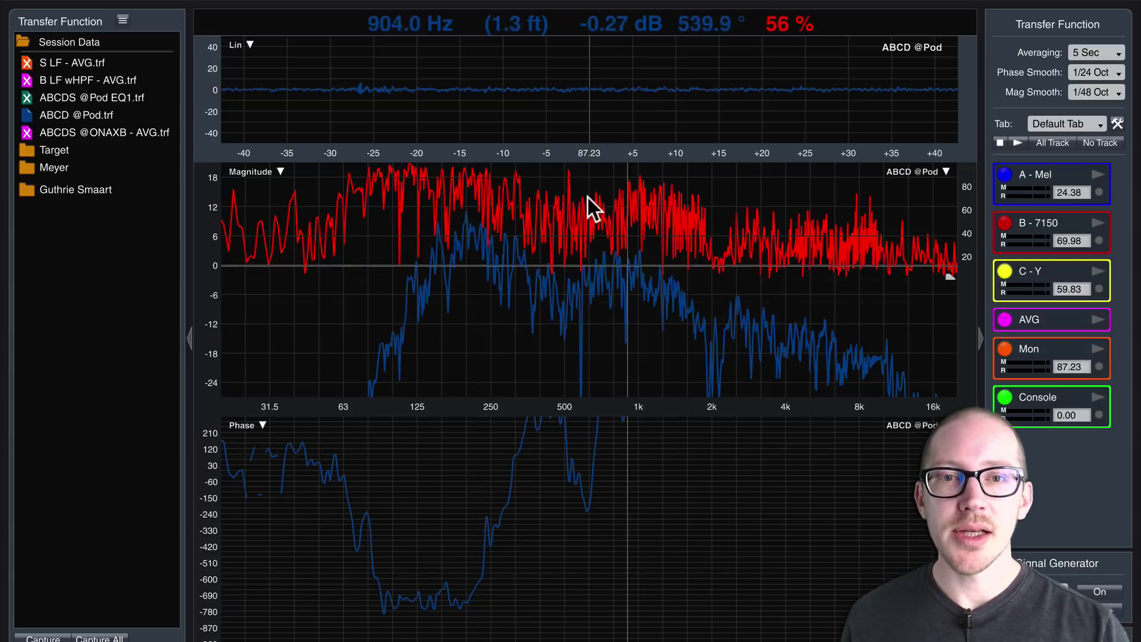
key("c")
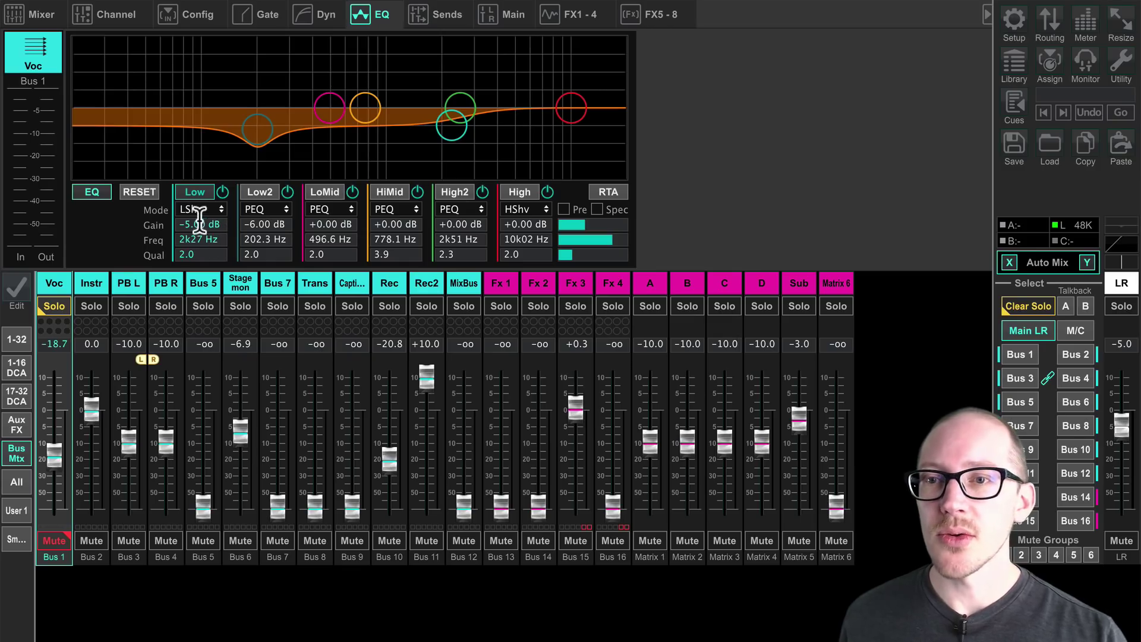
Lower the Voc bus Low band gain on Bus 1 to about -12 dB.
left_click(198, 224)
scroll(198, 224, "down", 5)
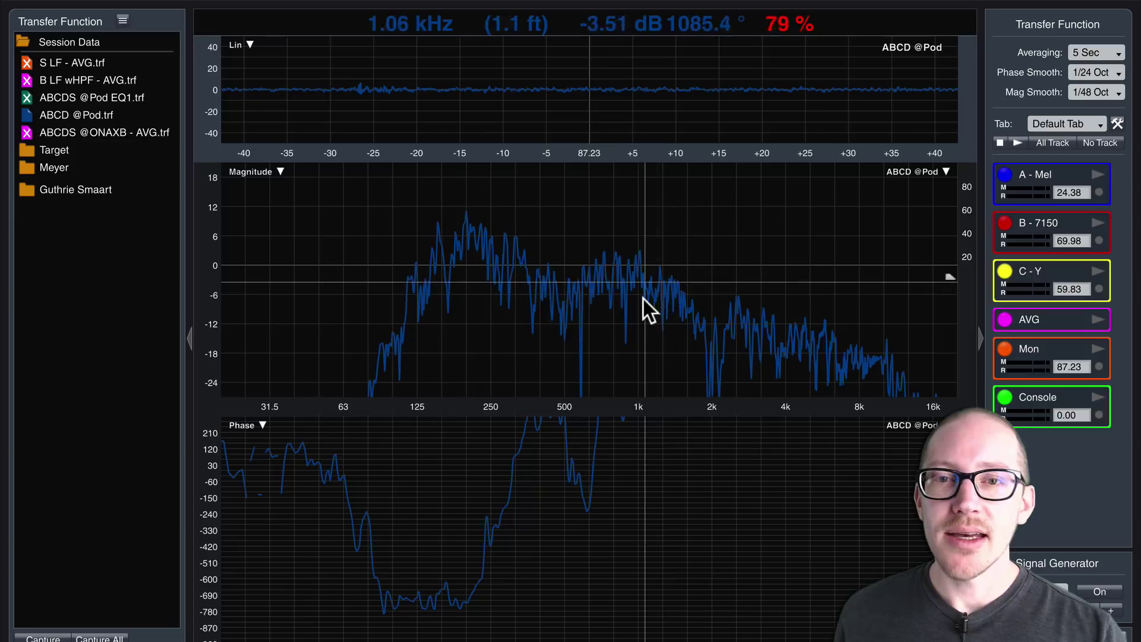
left_click(26, 97)
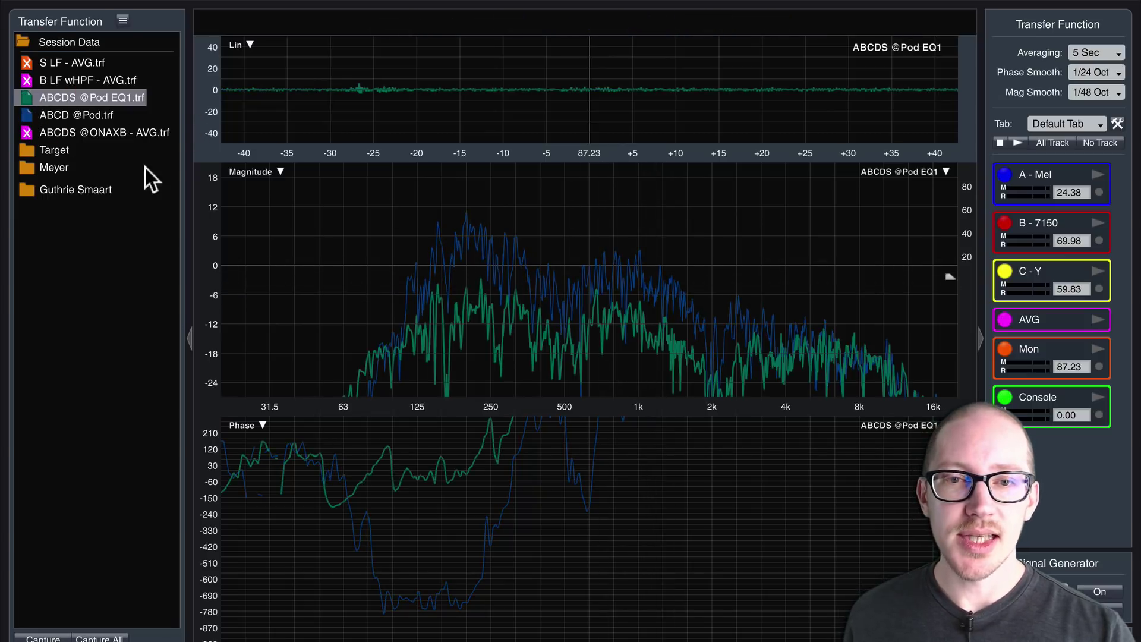
left_click(692, 329)
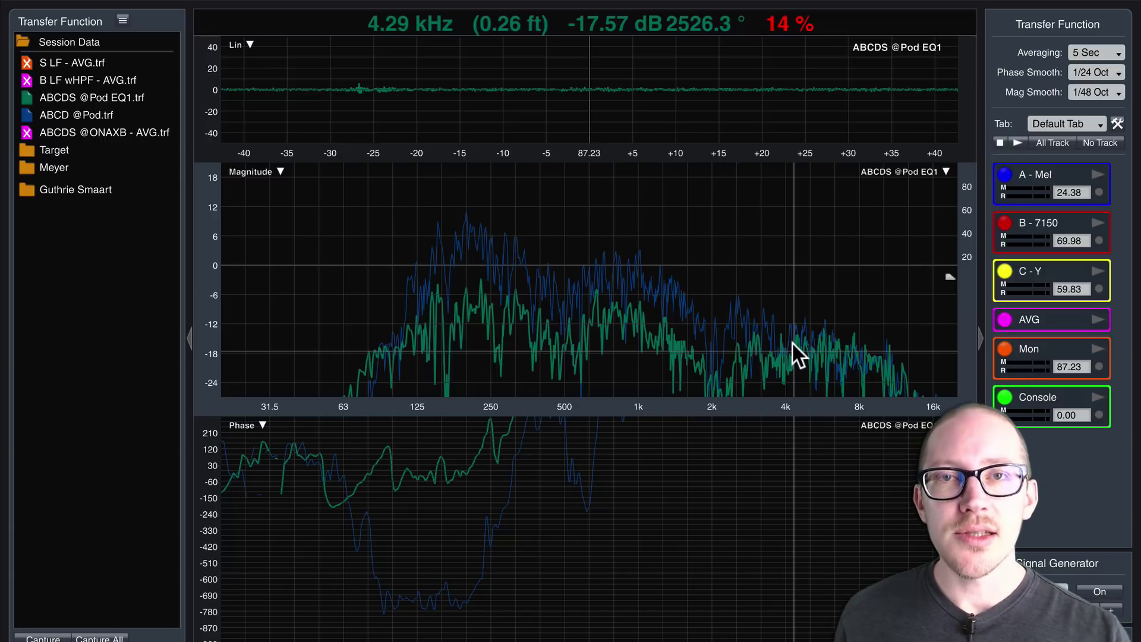
Enter -5 dB as the Voc bus Low band gain in X32-Edit, replacing -12.0 dB.
key("alt+Tab")
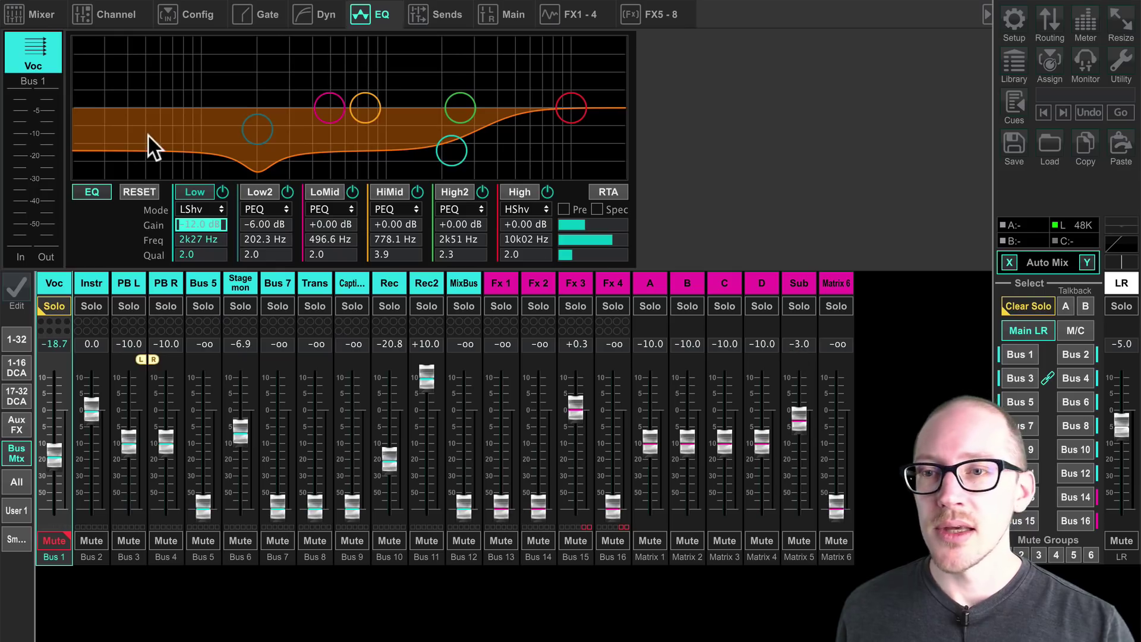
left_click(198, 224)
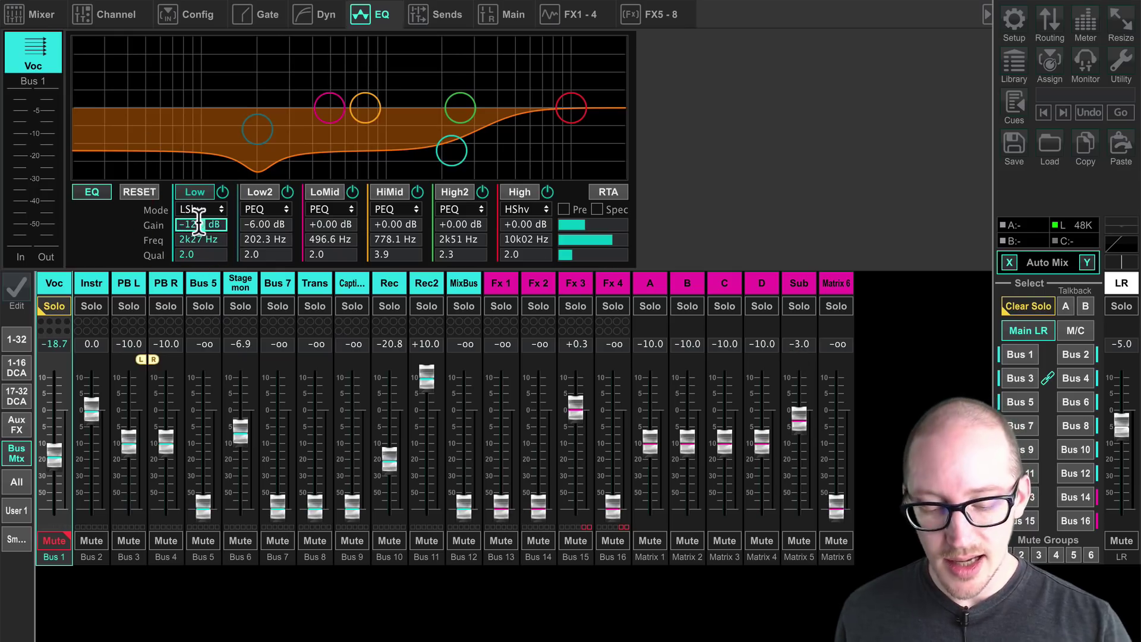
double_click(197, 224)
type("-5")
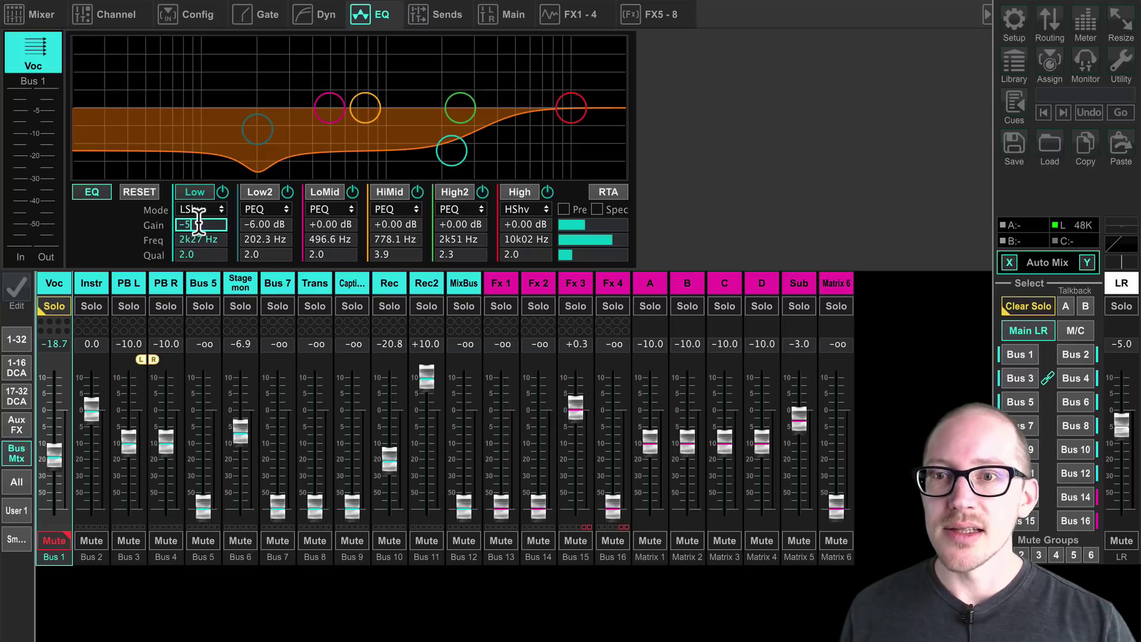
key("Return")
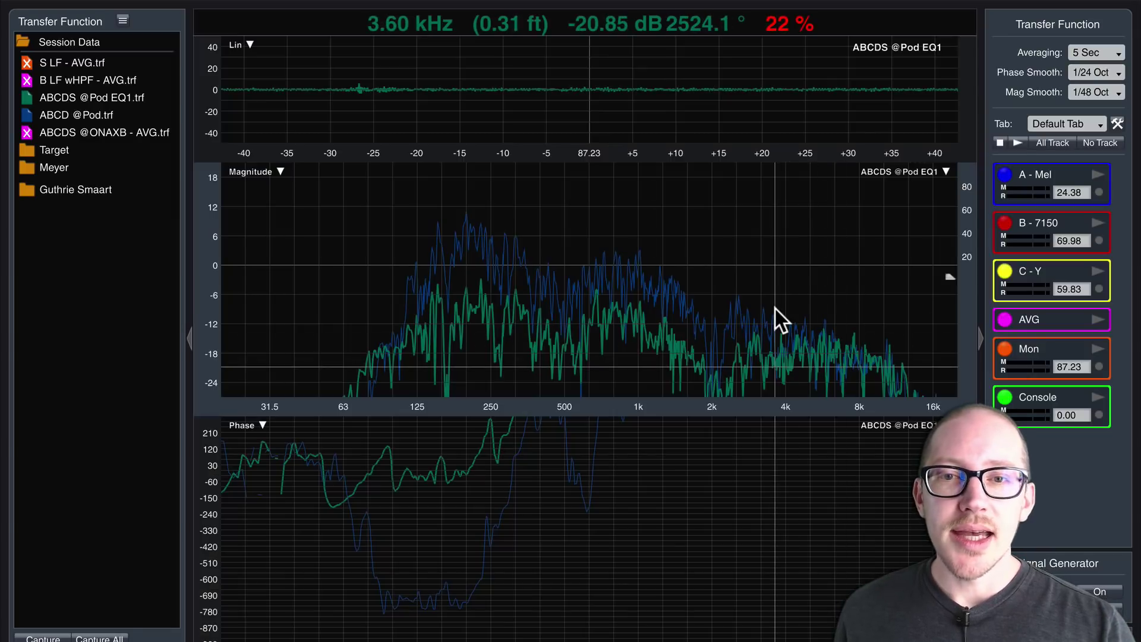
left_click(27, 149)
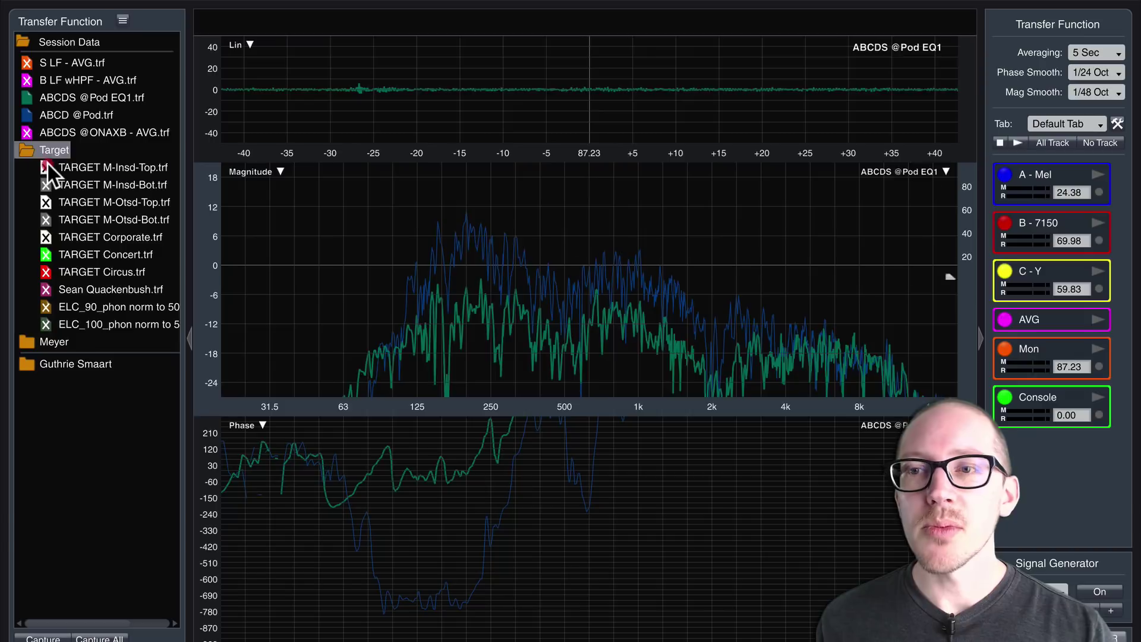
left_click(48, 166)
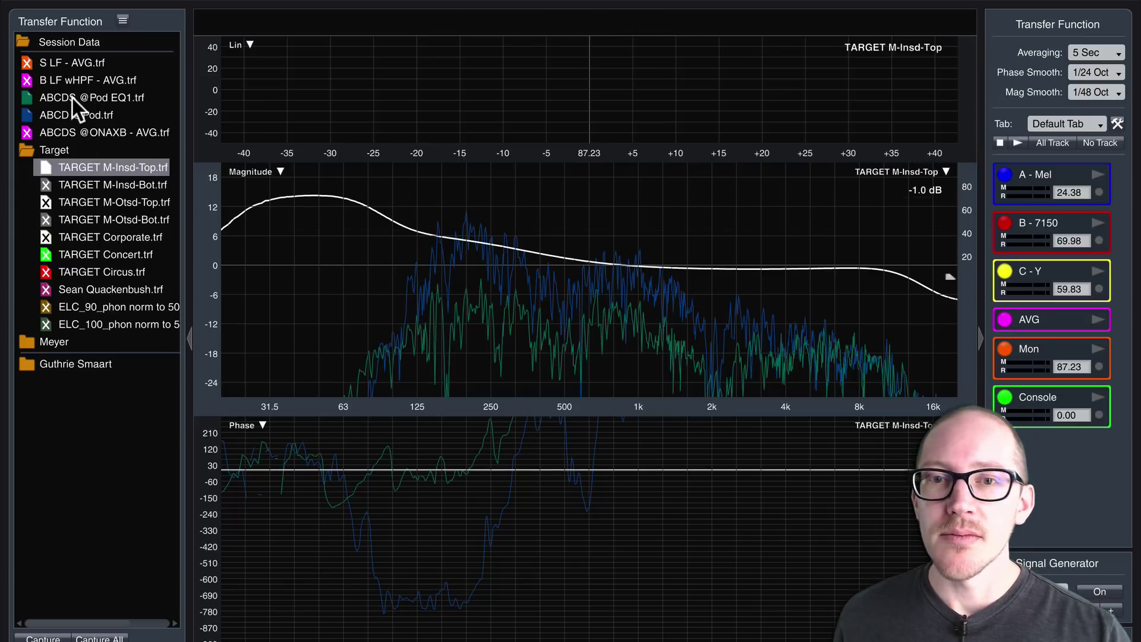
left_click(26, 112)
left_click(56, 95)
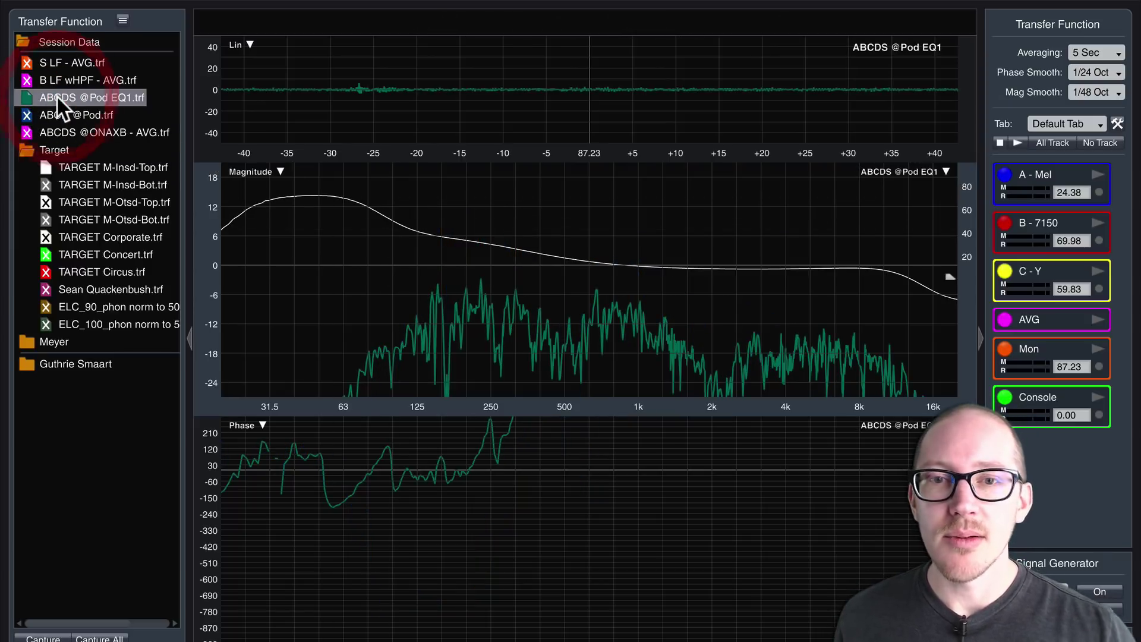
key("Up")
key("Up")
key("Up")
key("Up")
key("Up")
key("Up")
key("Up")
key("Up")
key("Up")
key("Up")
key("Up")
key("Up")
key("Up")
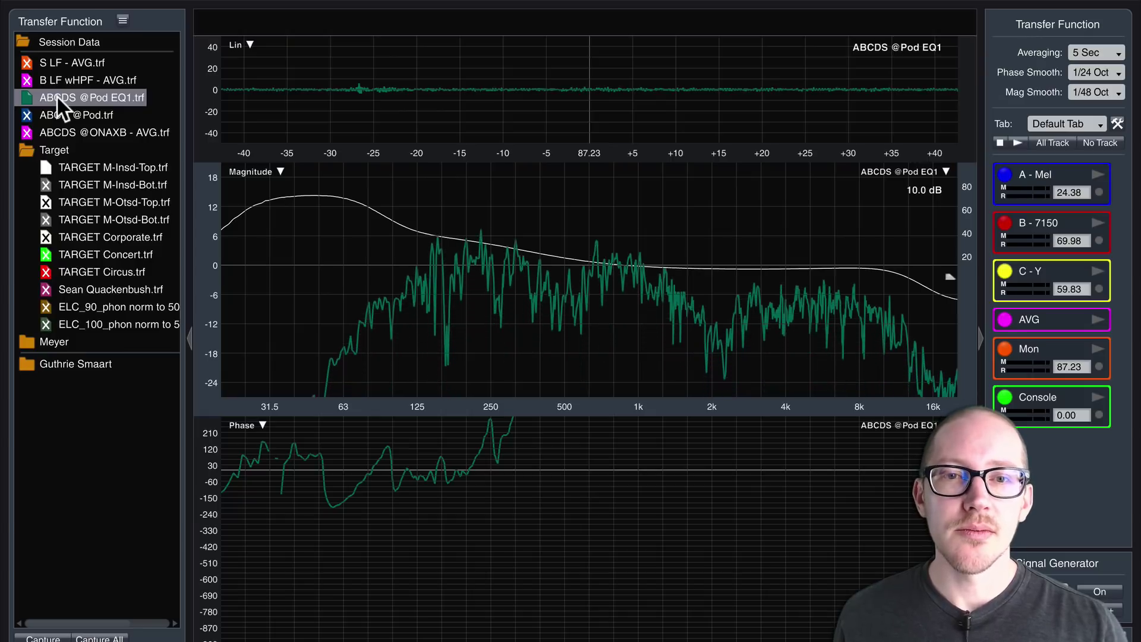
key("Up")
key("Up")
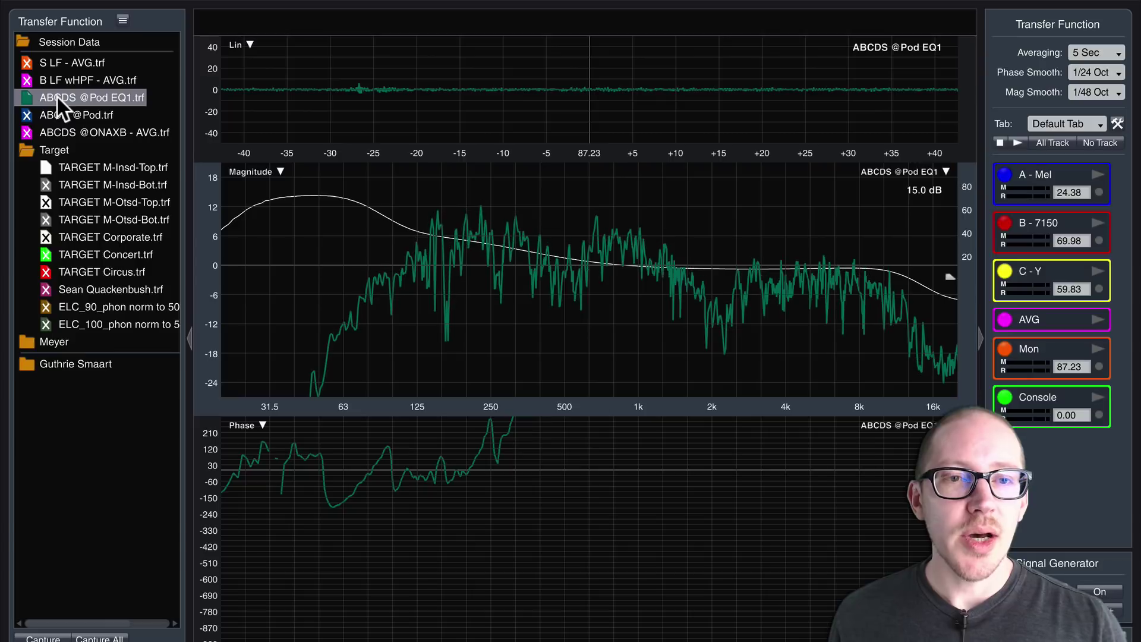
key("Down")
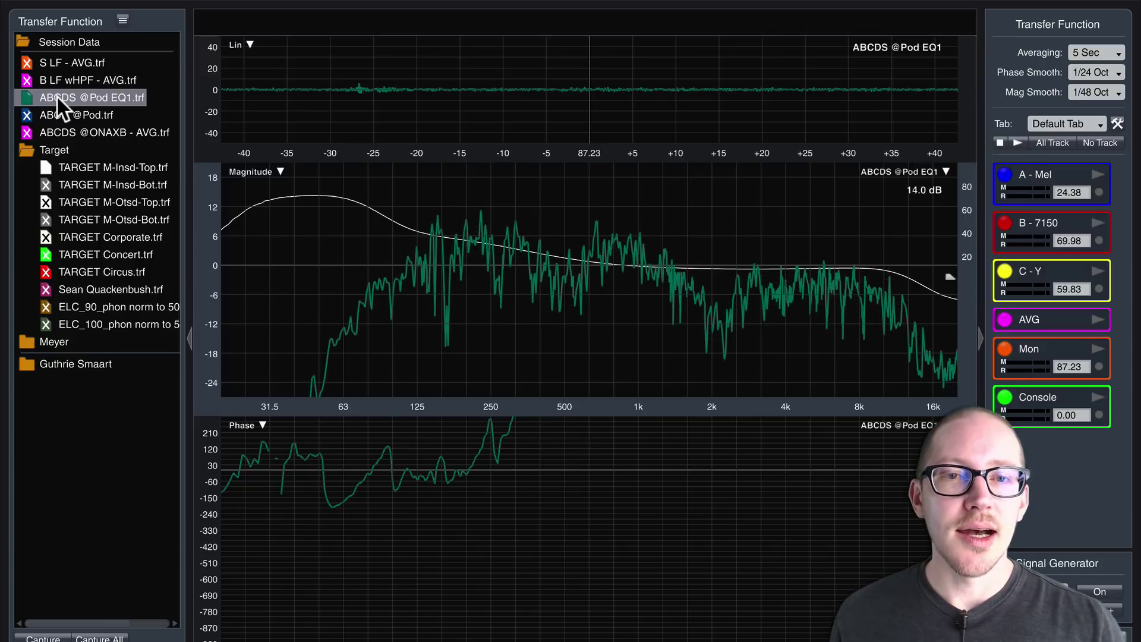
key("Up")
key("Up")
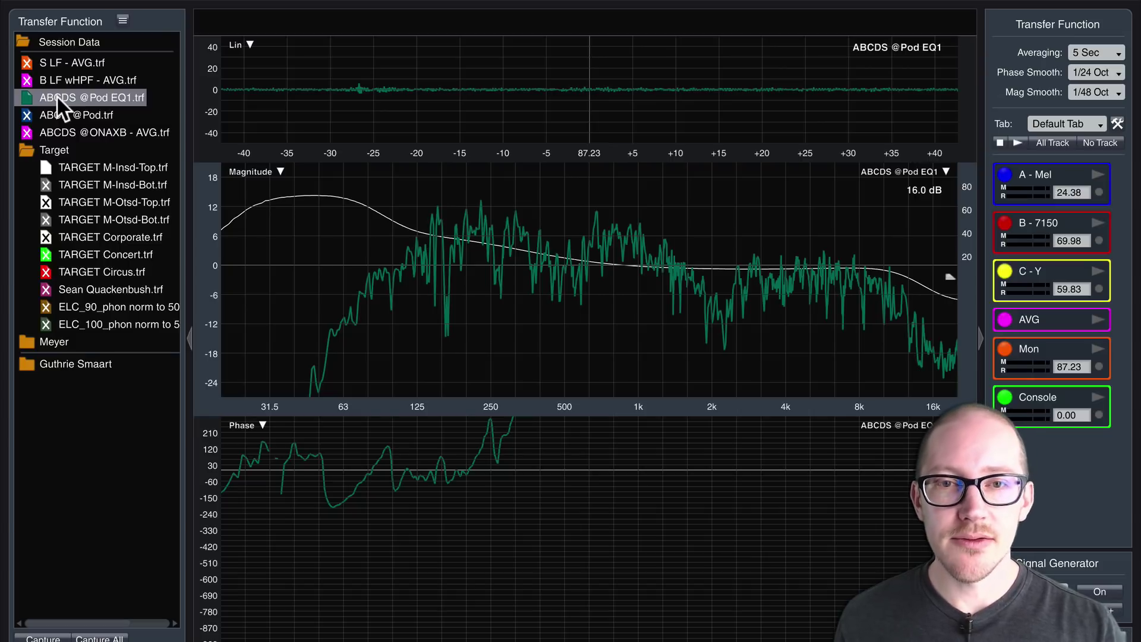
mouse_move(515, 106)
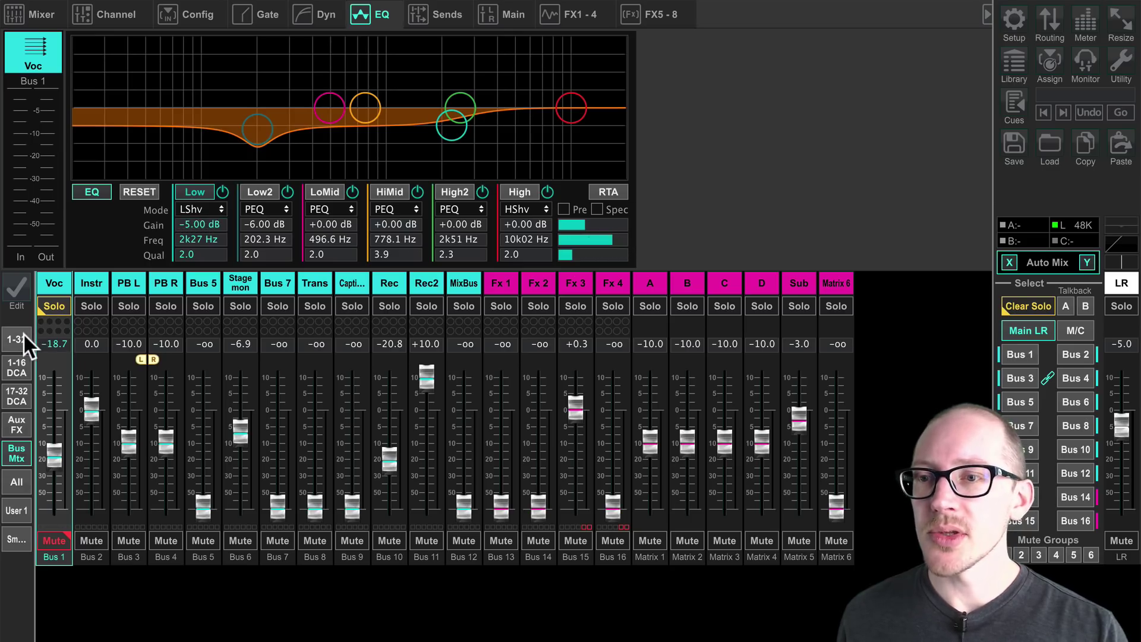
Switch to the 1-32 input bank and select the Pod High strip (Ch 01) for its EQ.
left_click(23, 336)
left_click(59, 284)
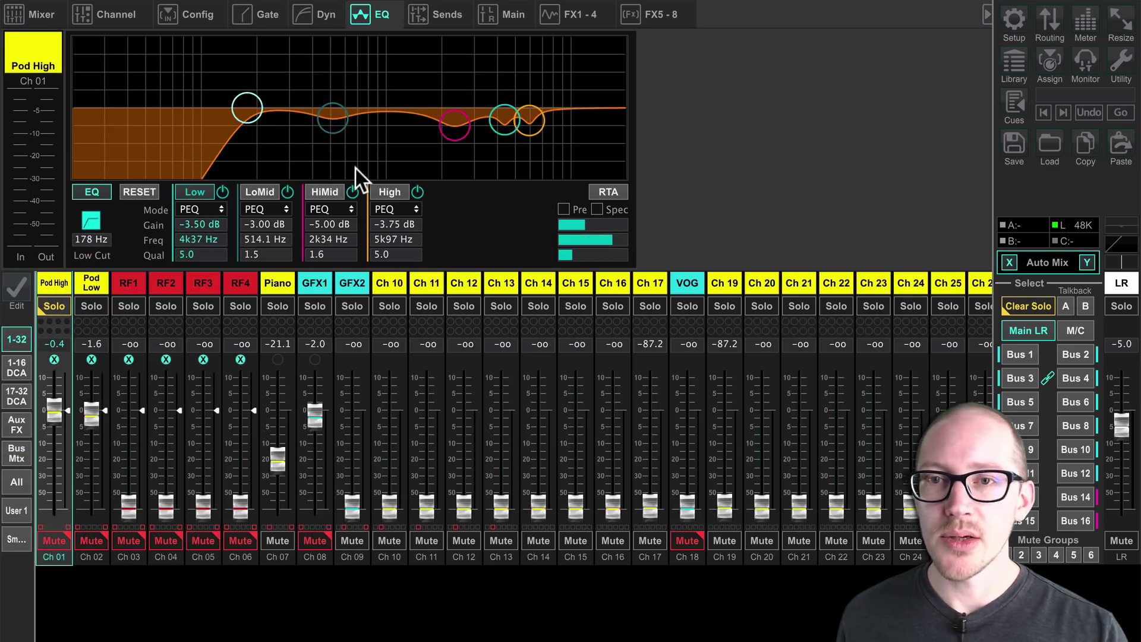